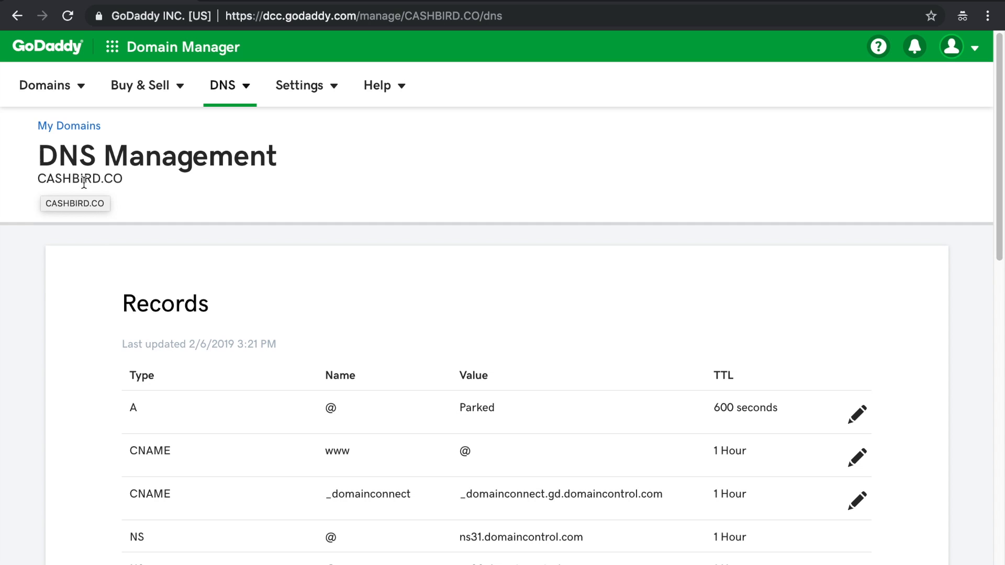
# - Review CASHBIRD.CO's DNS records and nameservers in GoDaddy, then switch to the Zoho homepage
pyautogui.scroll(-5, 152, 254)
pyautogui.scroll(-11, 152, 252)
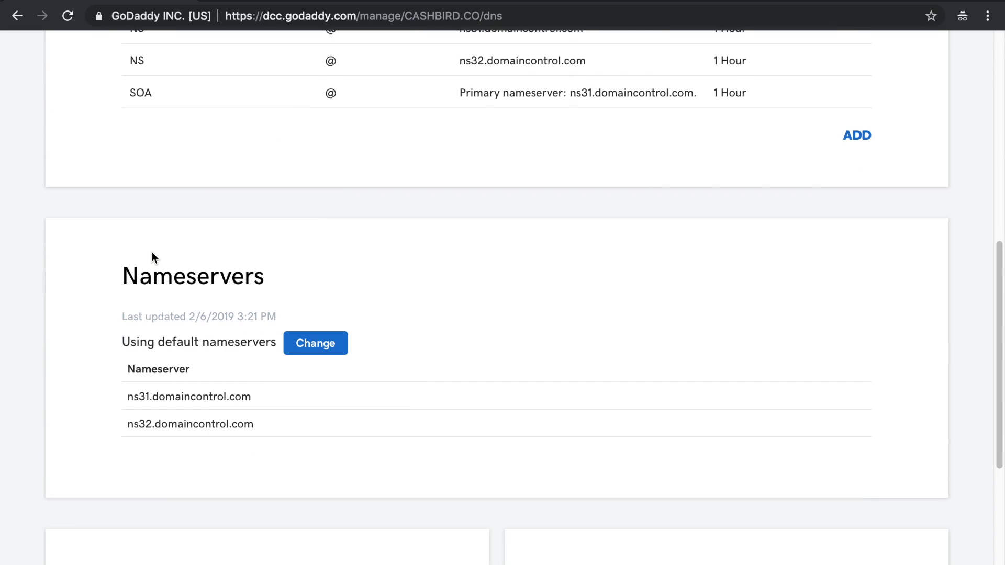
pyautogui.scroll(16, 152, 253)
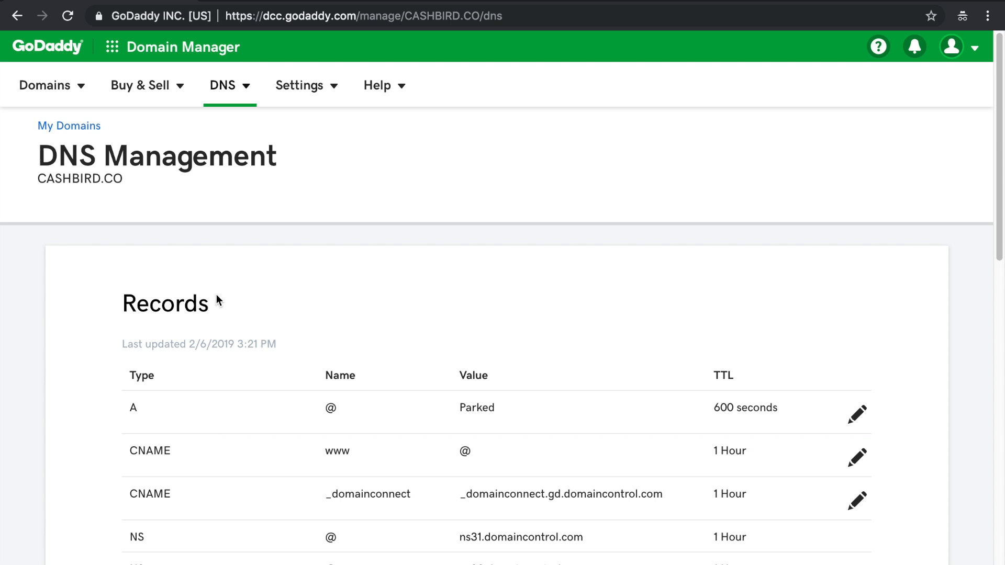
pyautogui.click(260, 1)
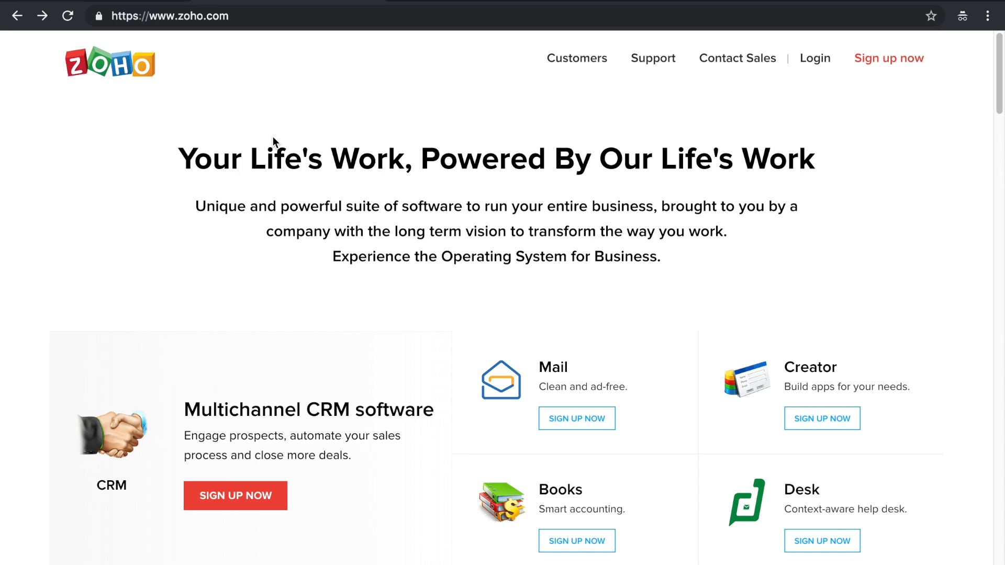
# - Go from Zoho Mail's signup to the Workplace pricing plans and choose GET STARTED under FREE PLAN
pyautogui.click(318, 390)
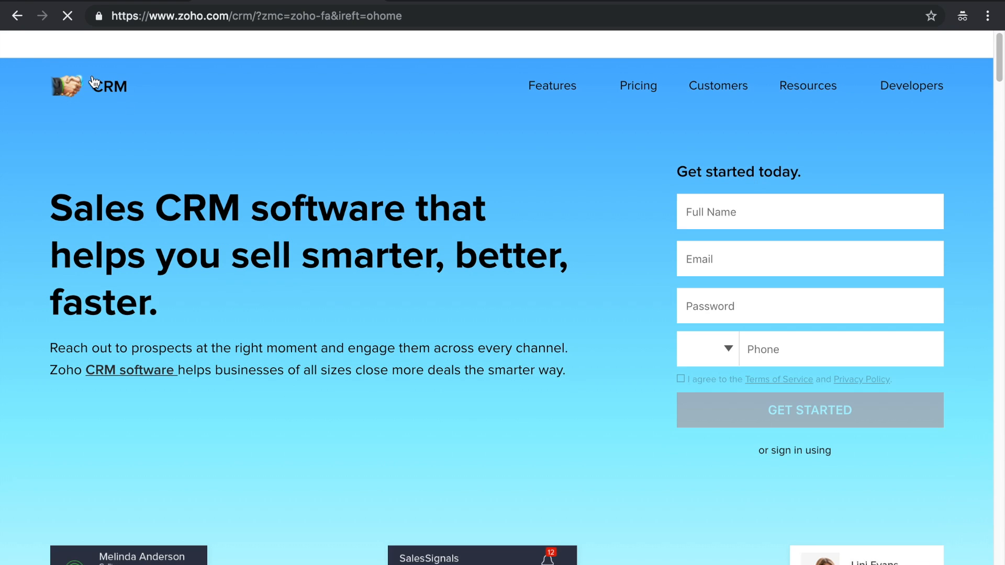
pyautogui.click(17, 16)
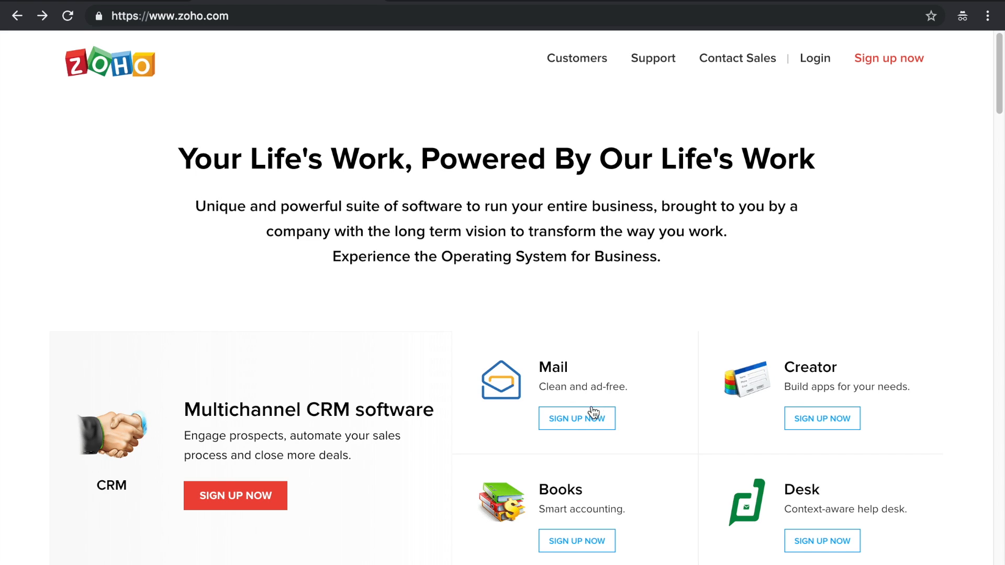
pyautogui.click(585, 427)
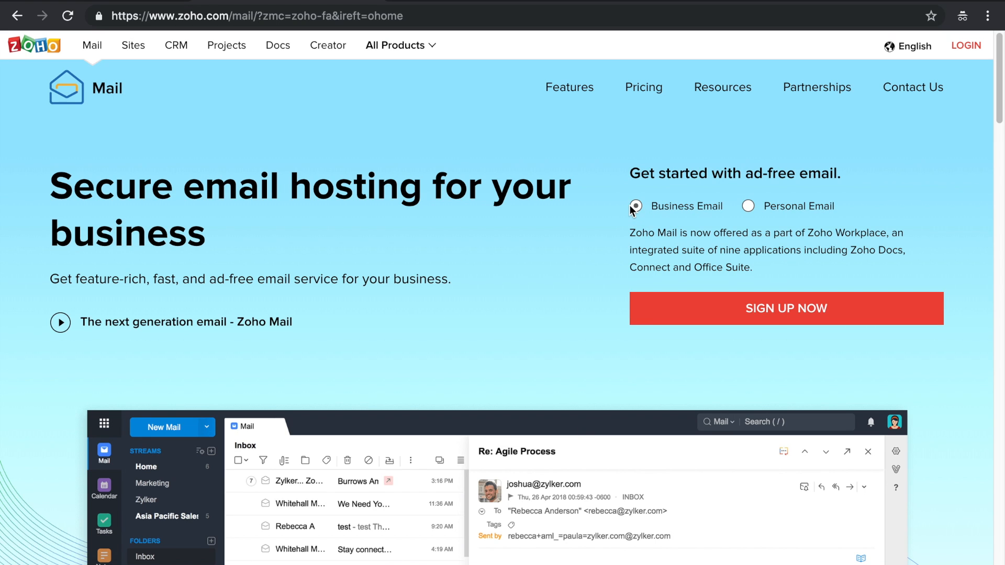
pyautogui.click(756, 302)
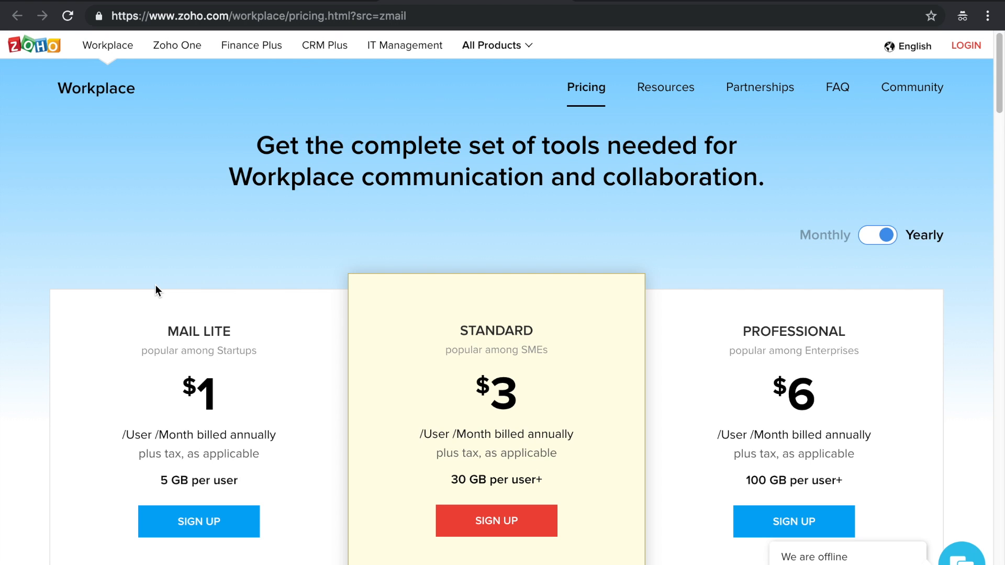
pyautogui.scroll(-20, 178, 328)
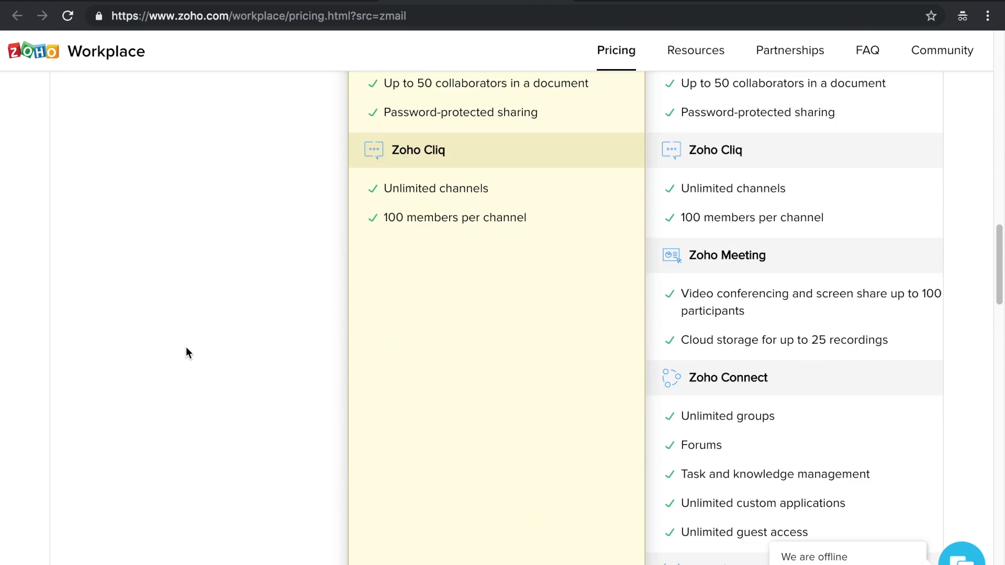
pyautogui.scroll(-5, 188, 354)
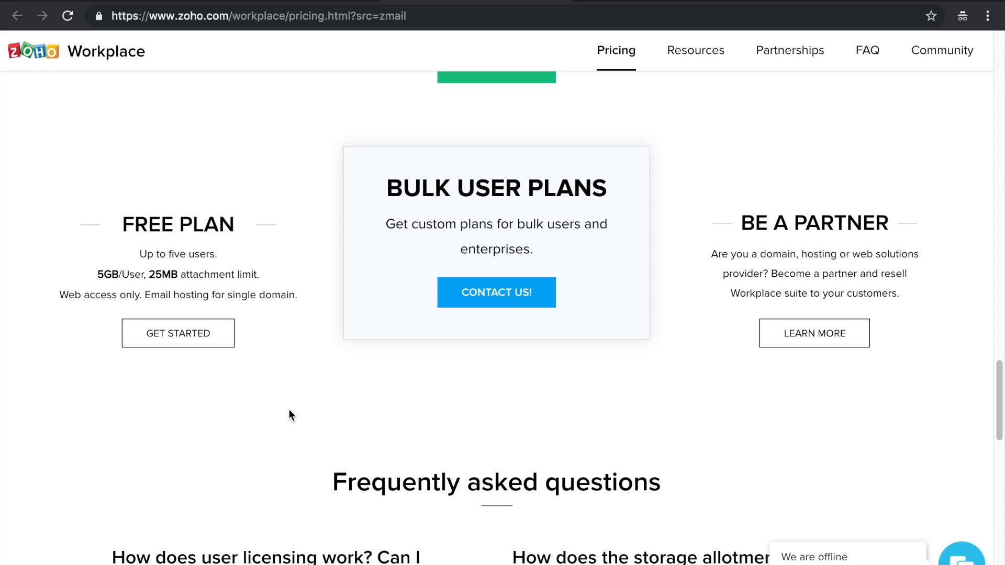
pyautogui.click(198, 348)
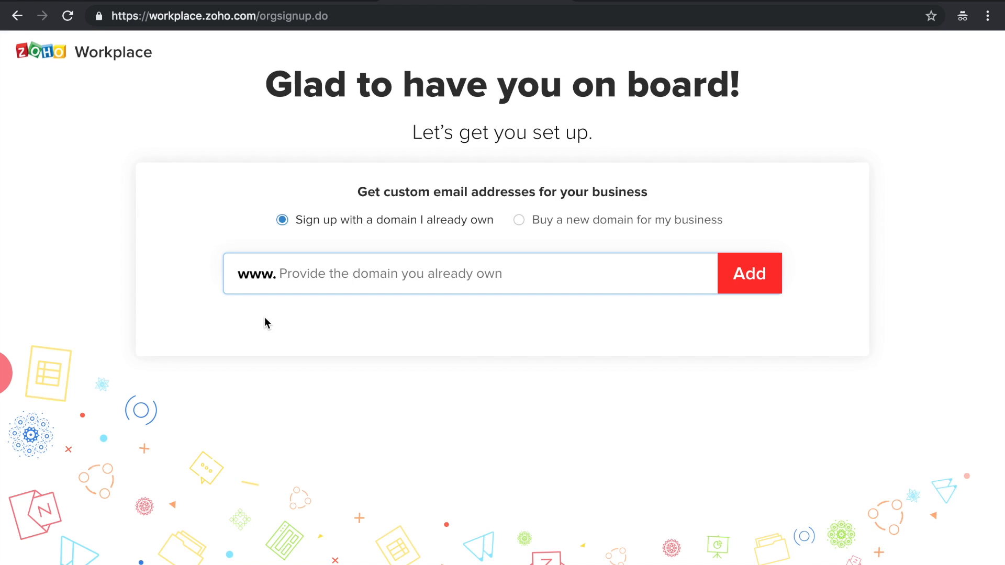
# - Add cashbird.co as the owned domain and fill in the admin's full name, account username and mobile number
pyautogui.write('cashbird.co')
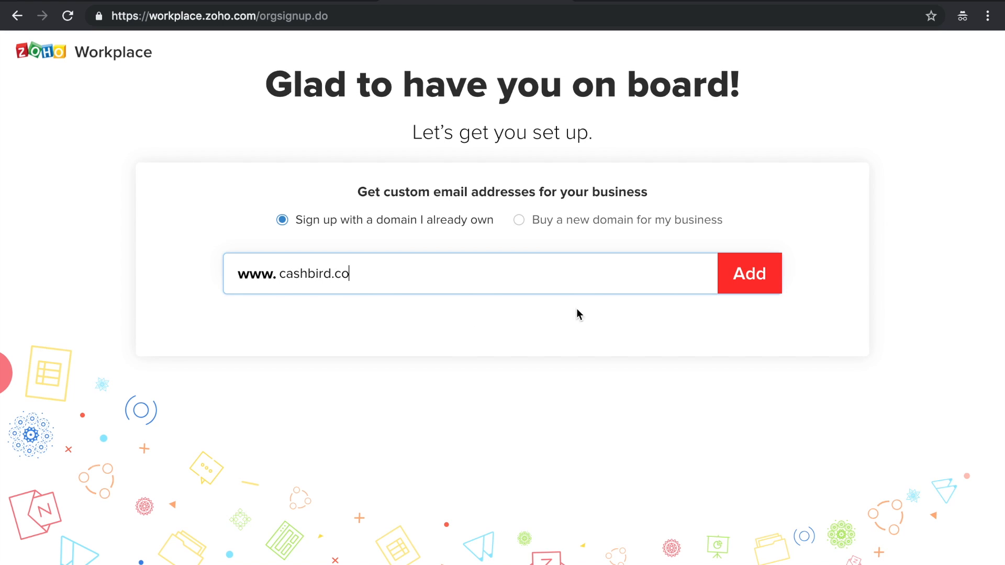
pyautogui.click(742, 284)
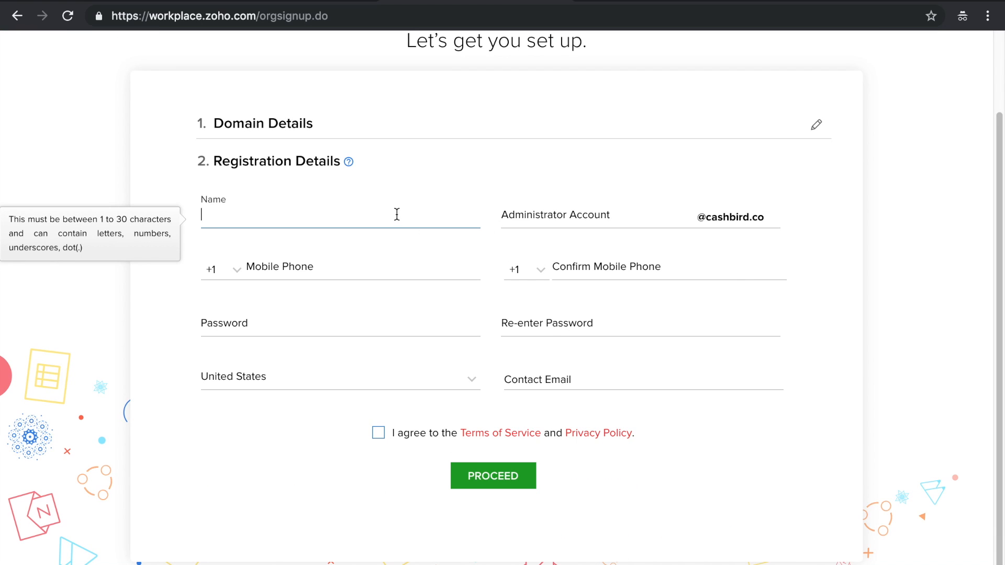
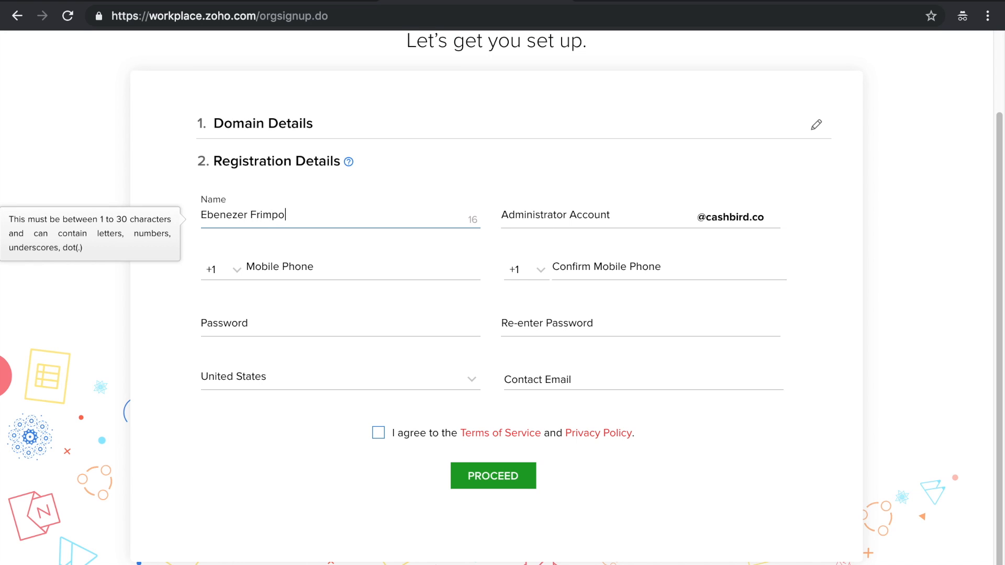
pyautogui.press('Tab')
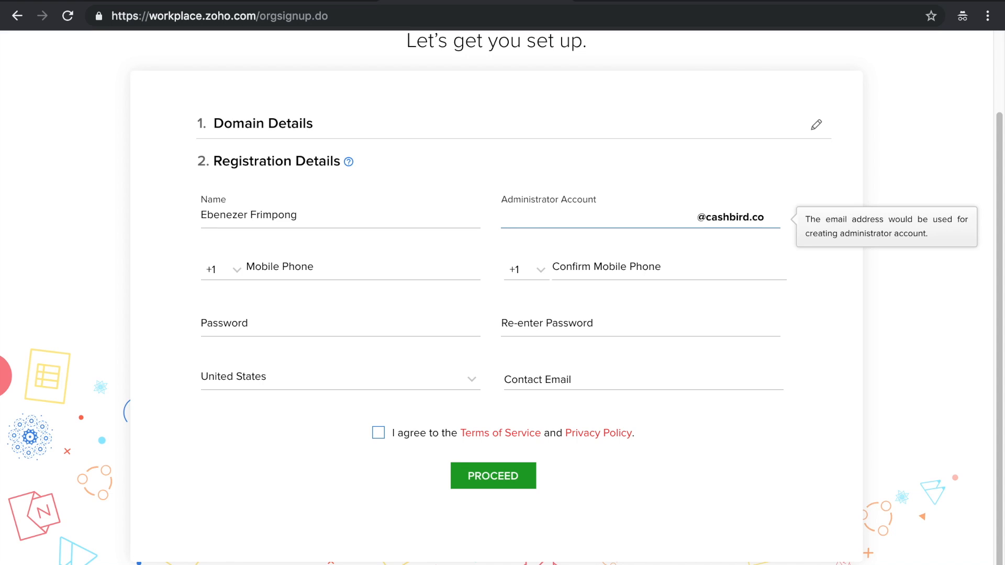
pyautogui.write('eben')
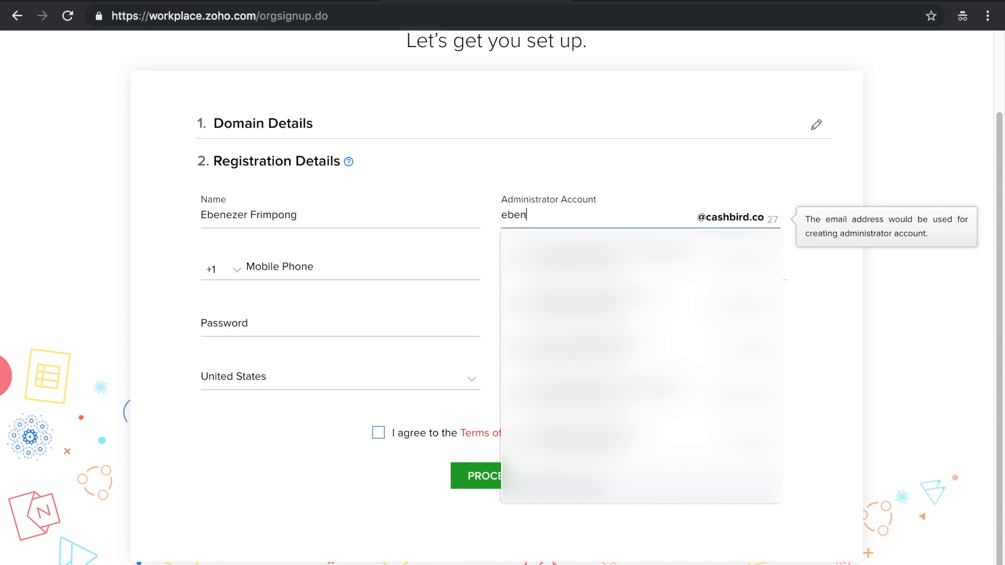
pyautogui.write('ezer')
pyautogui.click(265, 293)
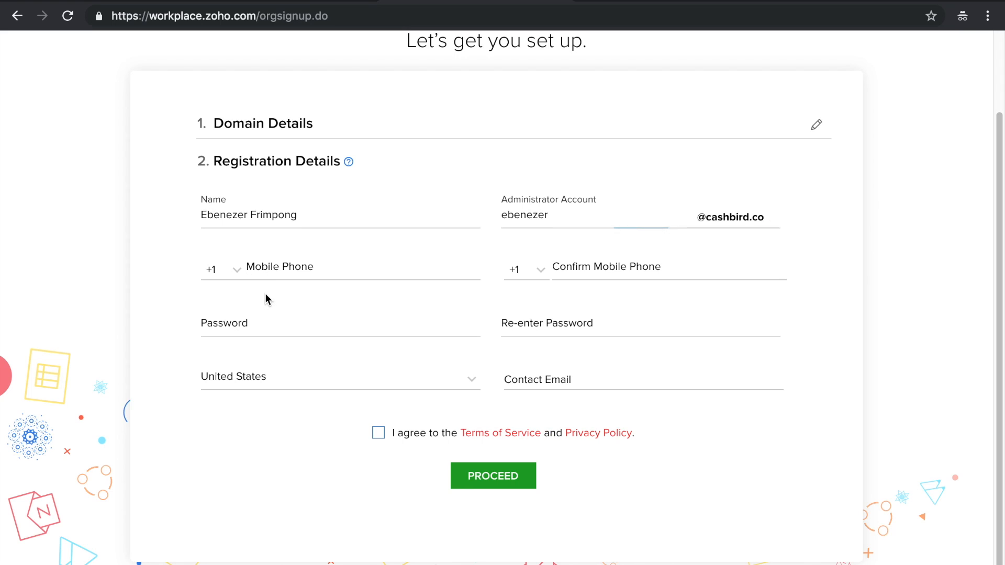
pyautogui.click(278, 275)
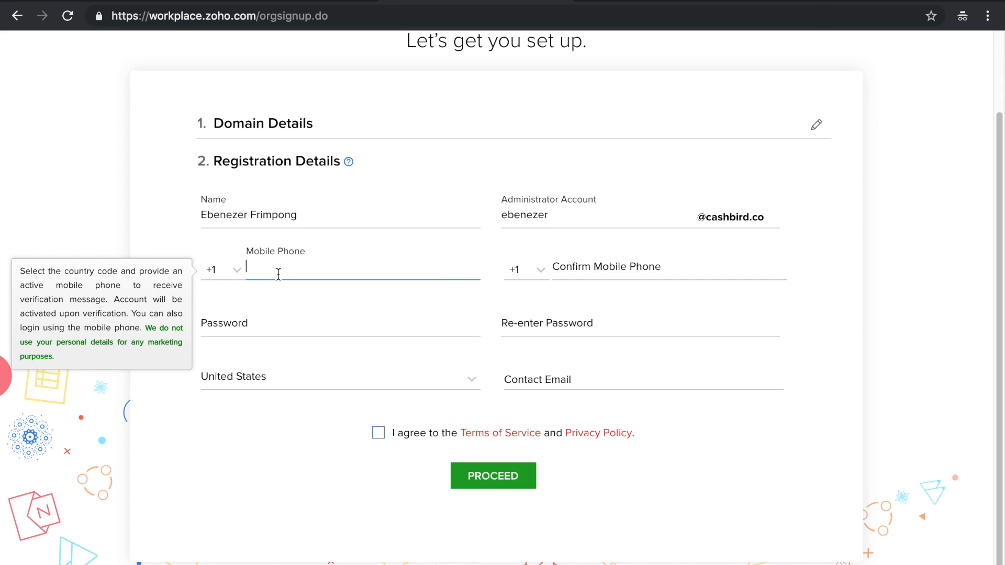
pyautogui.write('****')
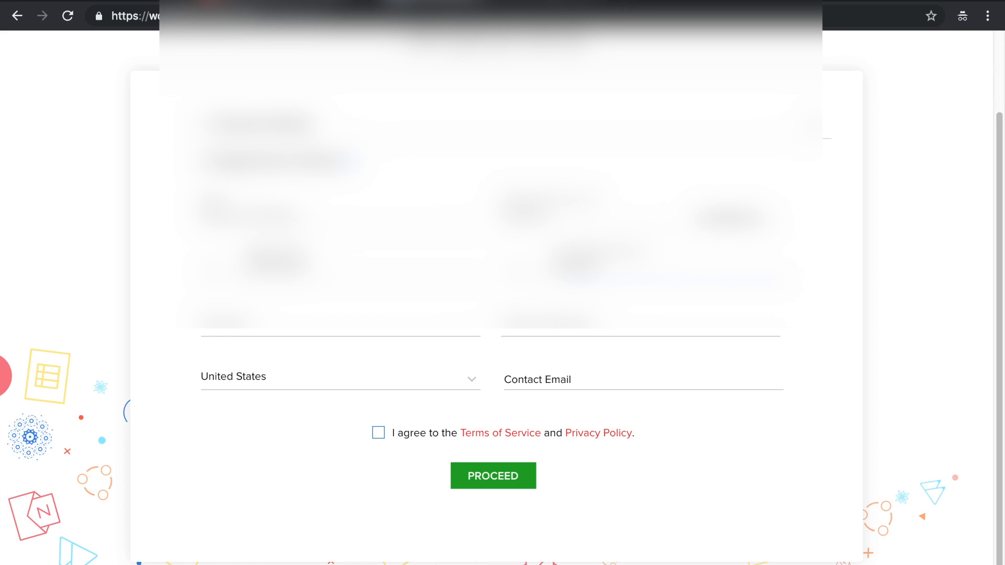
# - Enter the account password in the Password field, restarting after a false start
pyautogui.click(415, 330)
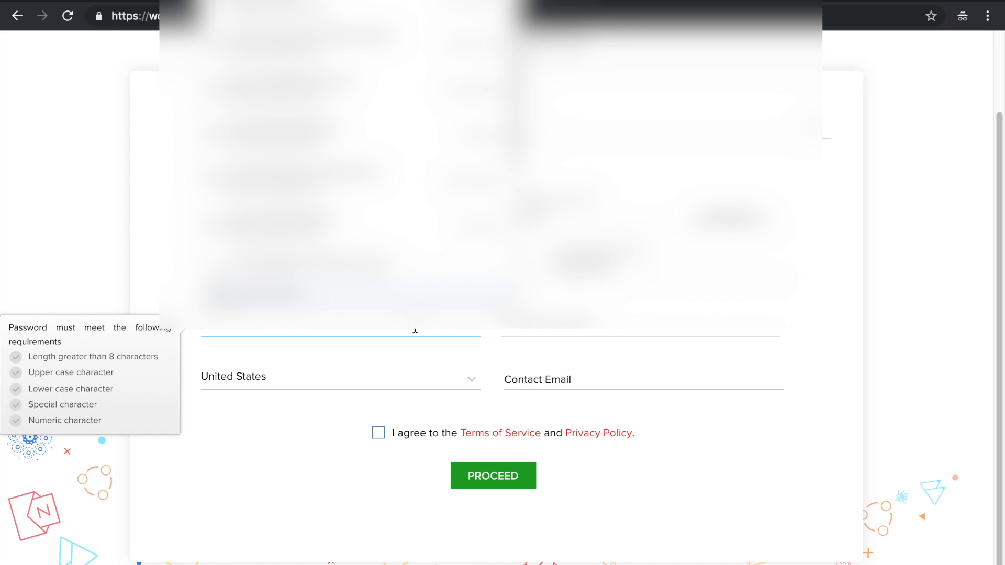
pyautogui.write('••')
pyautogui.press('BackSpace')
pyautogui.press('BackSpace')
pyautogui.press('BackSpace')
pyautogui.press('BackSpace')
pyautogui.press('BackSpace')
pyautogui.write('•••••••••')
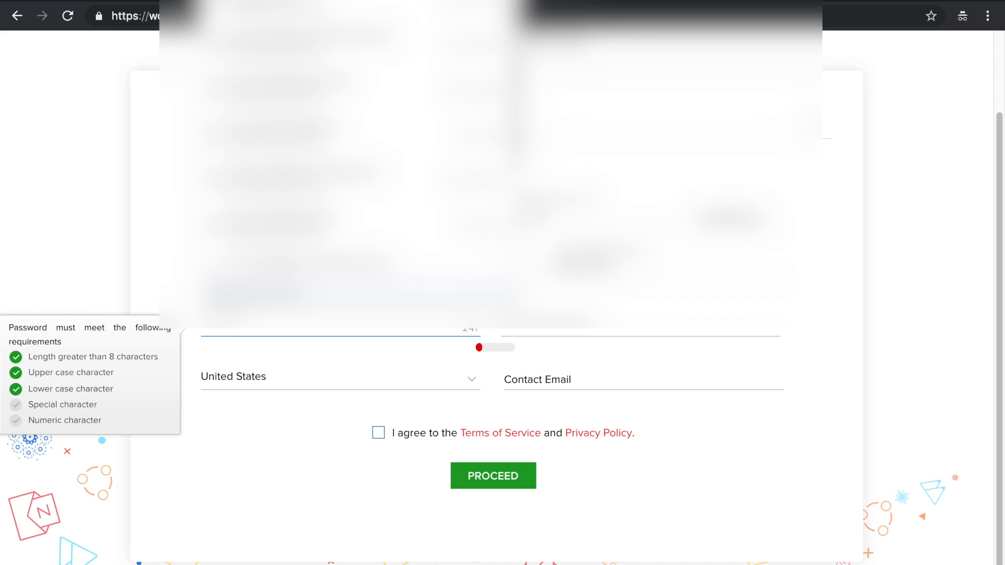
pyautogui.write('••')
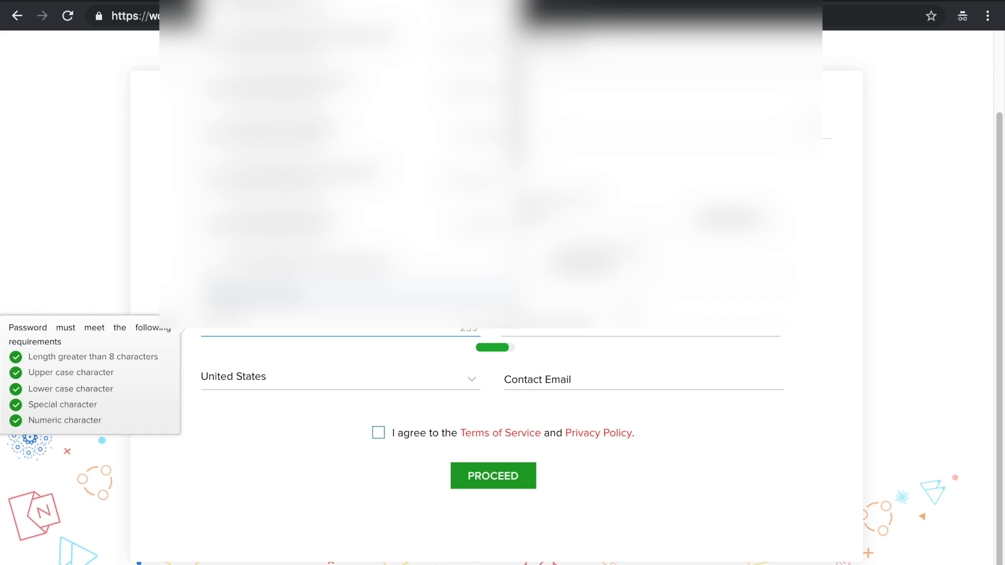
# - Re-enter the password to confirm it, correct the mistyped characters, and close the requirements popup
pyautogui.click(633, 335)
pyautogui.write('•')
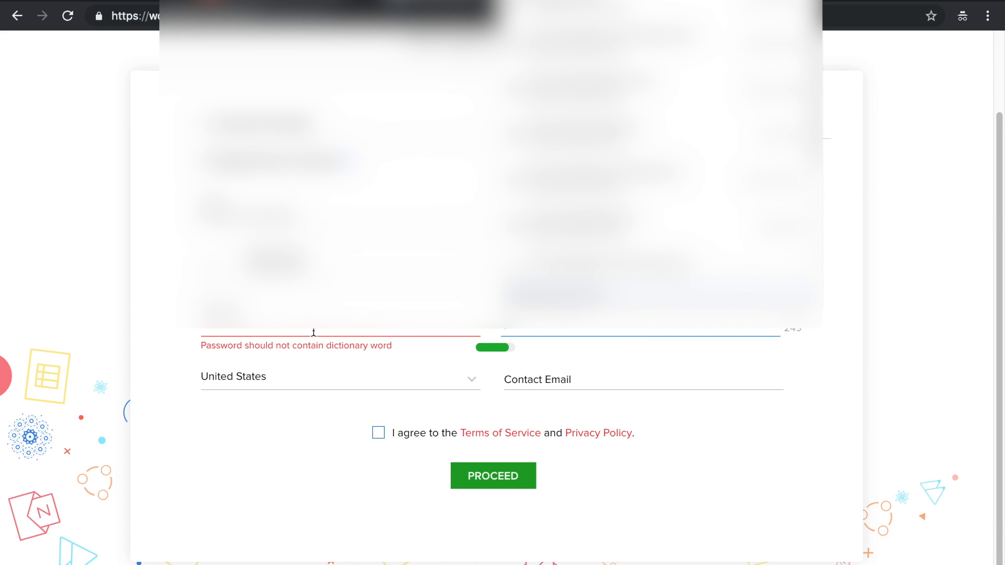
pyautogui.moveTo(313, 331); pyautogui.dragTo(122, 326)
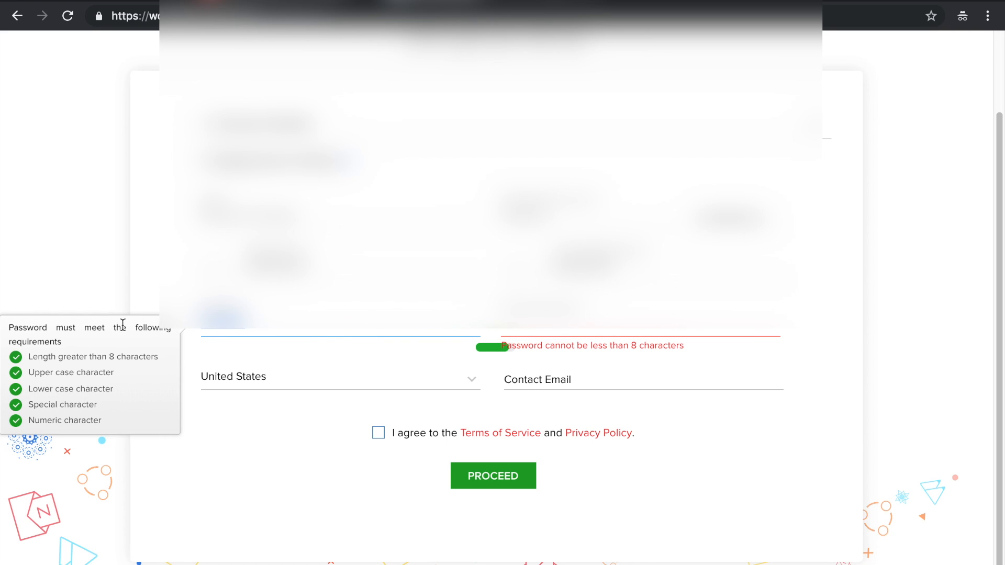
pyautogui.press('BackSpace')
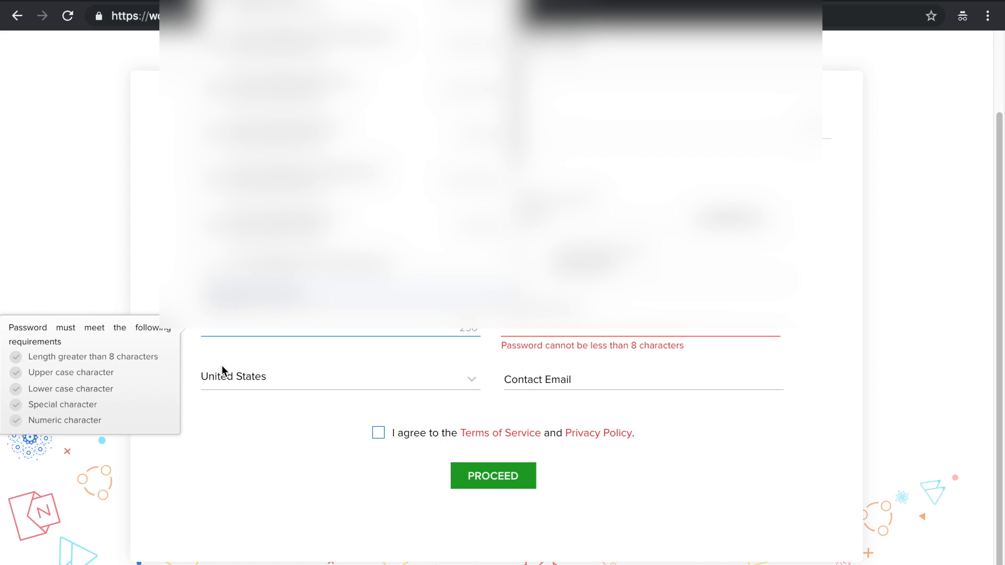
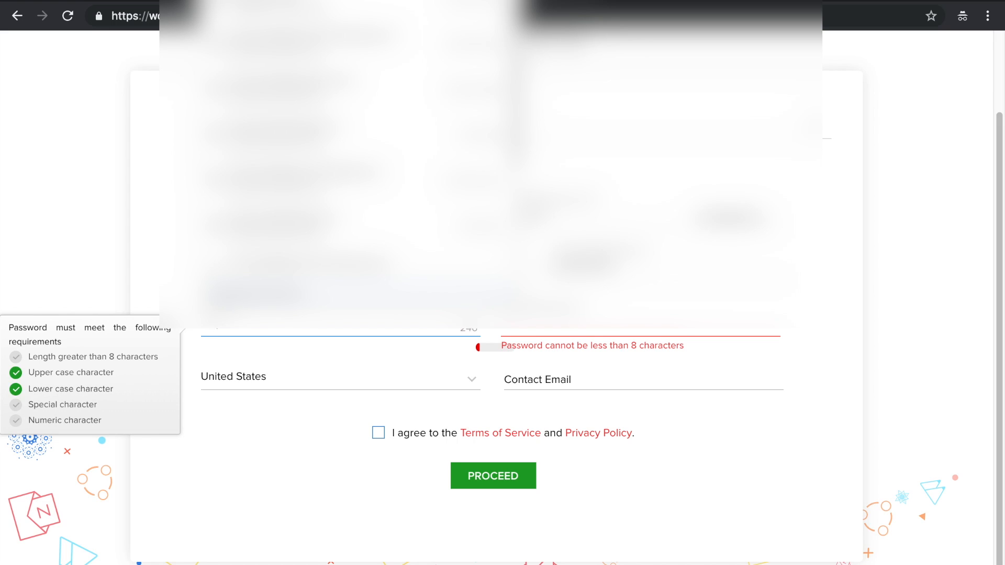
pyautogui.click(531, 332)
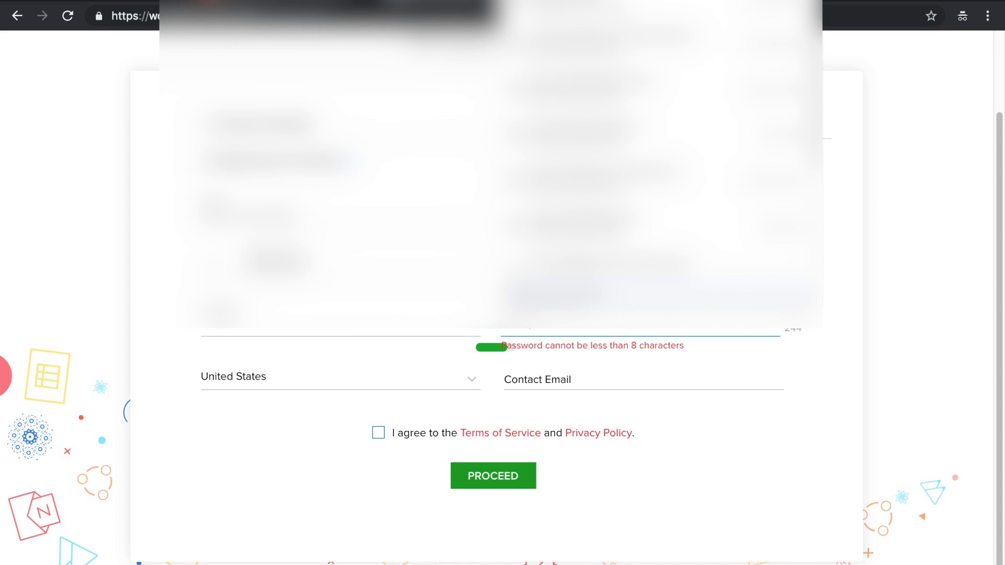
pyautogui.click(332, 444)
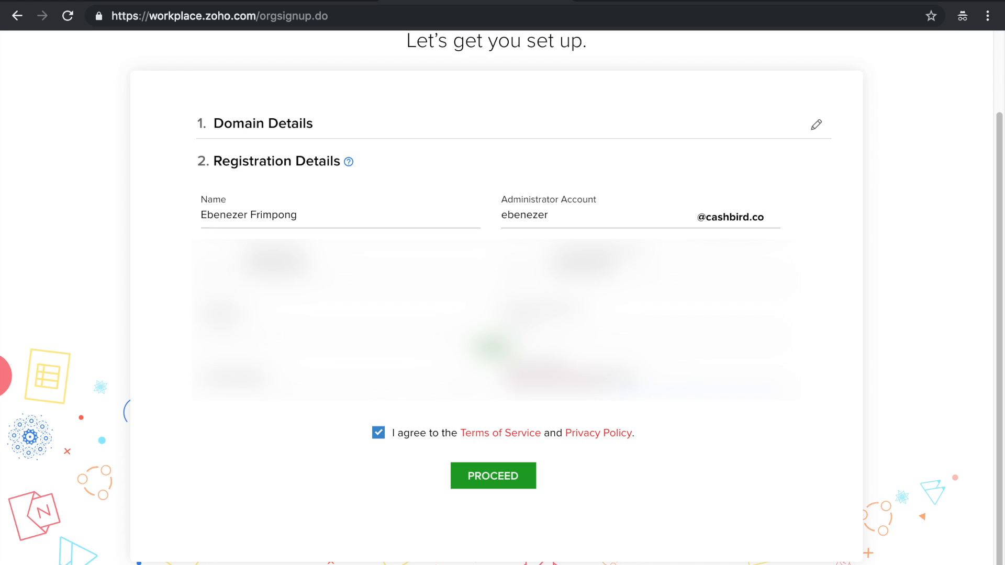
# - Proceed to the Summary and confirm the Free plan signup for cashbird.co
pyautogui.click(513, 482)
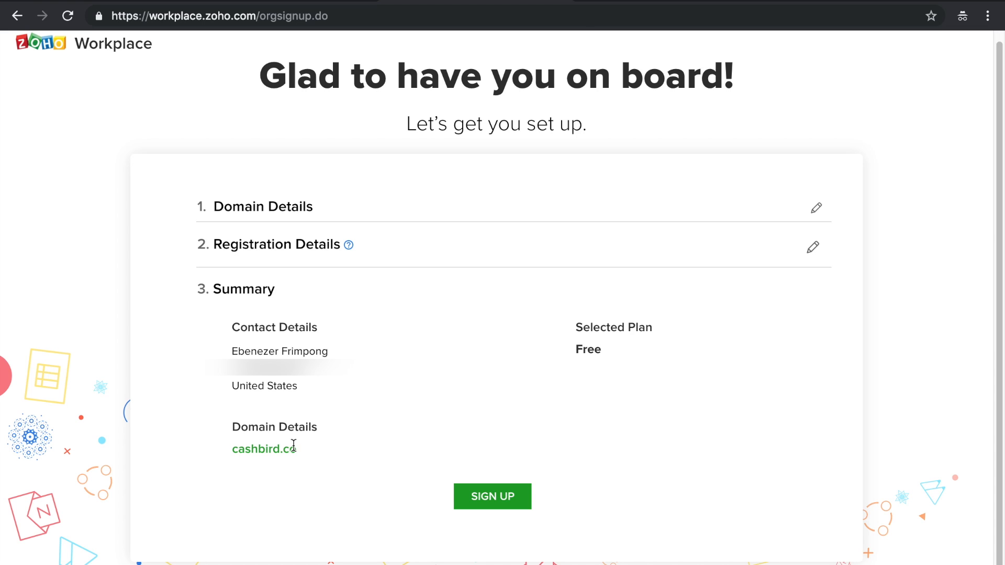
pyautogui.click(500, 494)
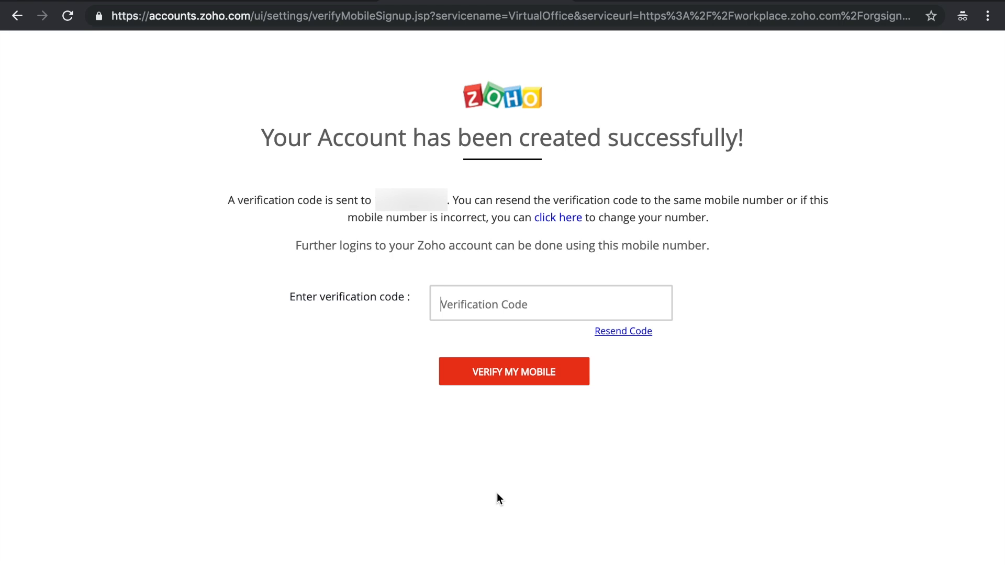
# - Verify the mobile number with the texted code and skip two-factor authentication for now
pyautogui.click(470, 309)
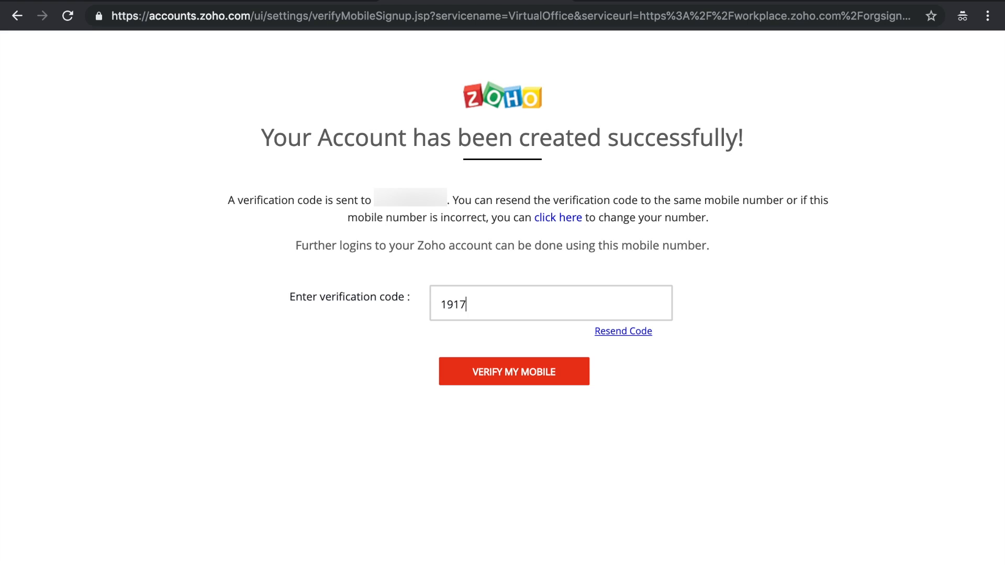
pyautogui.click(503, 369)
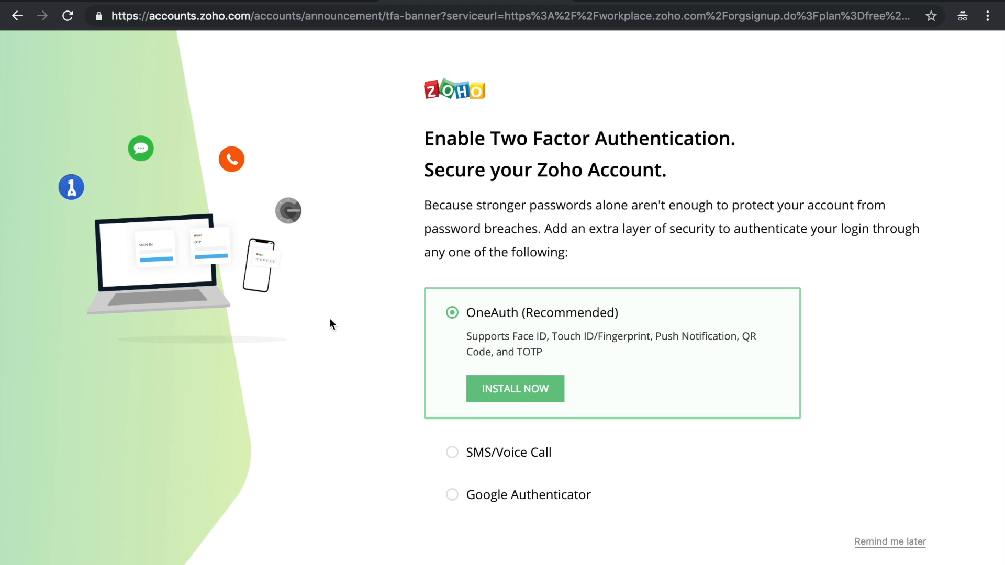
pyautogui.click(912, 547)
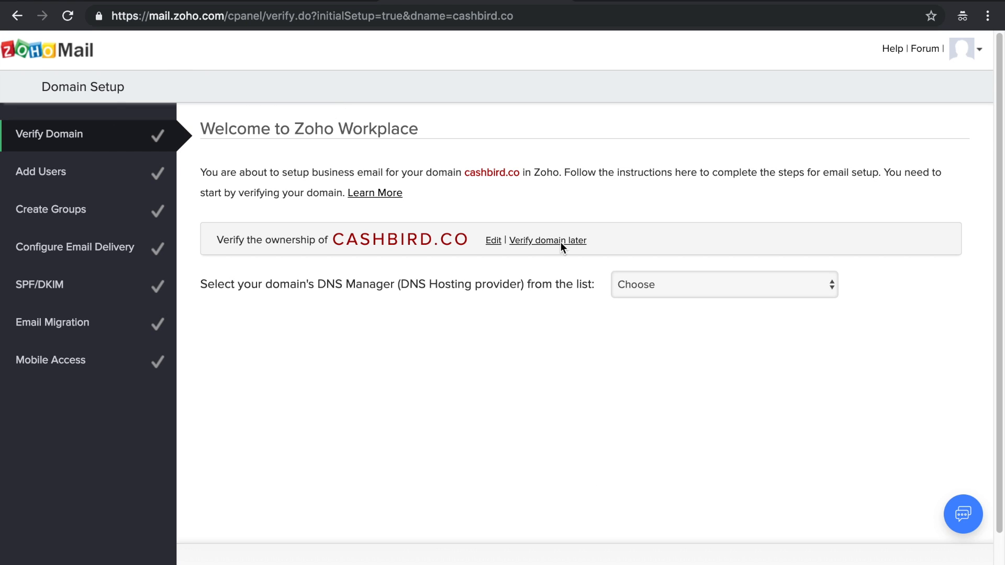
# - Select GoDaddy as DNS provider, switch to the CNAME method, and copy the zb15495200 code
pyautogui.click(684, 289)
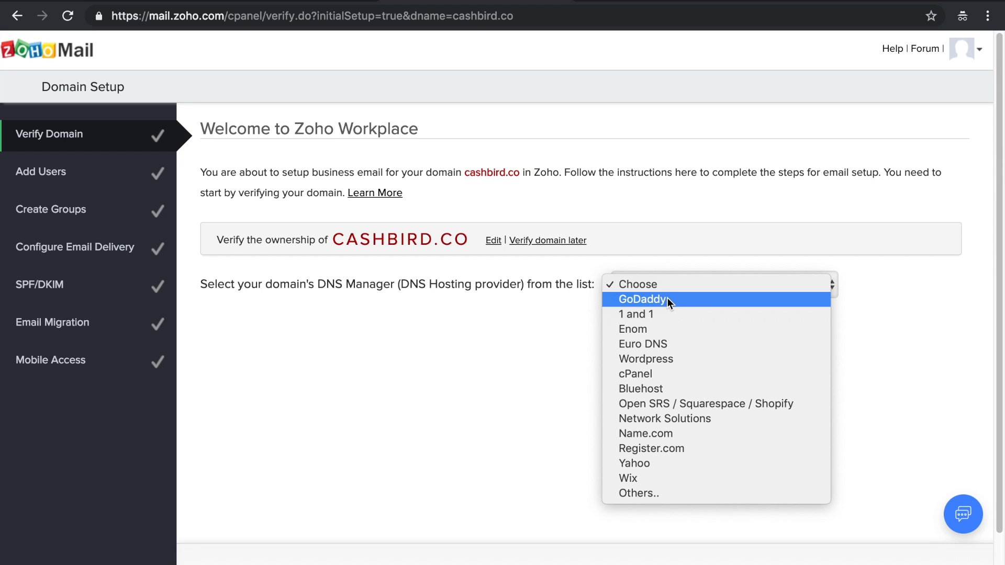
pyautogui.click(662, 298)
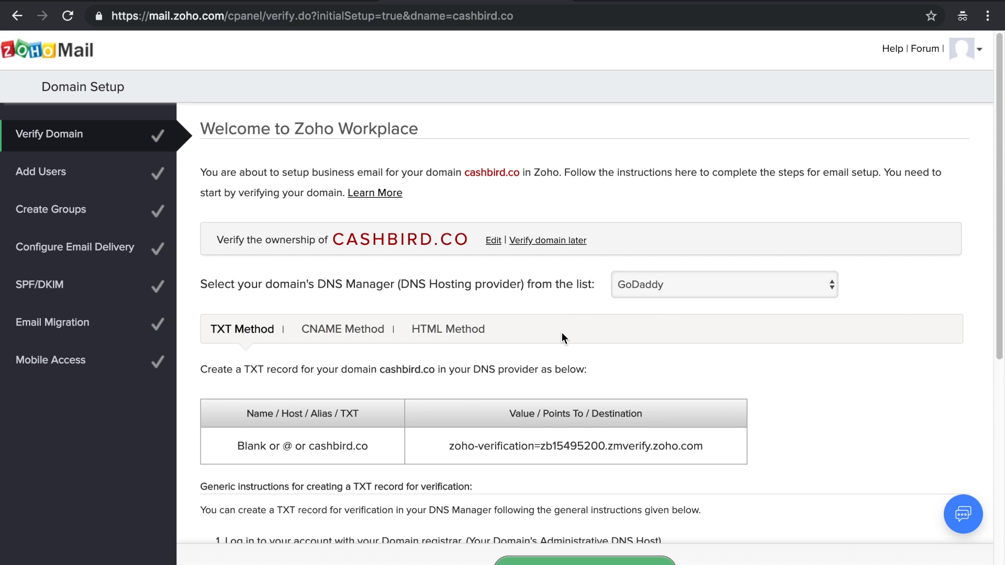
pyautogui.scroll(-1, 538, 378)
pyautogui.scroll(-5, 528, 380)
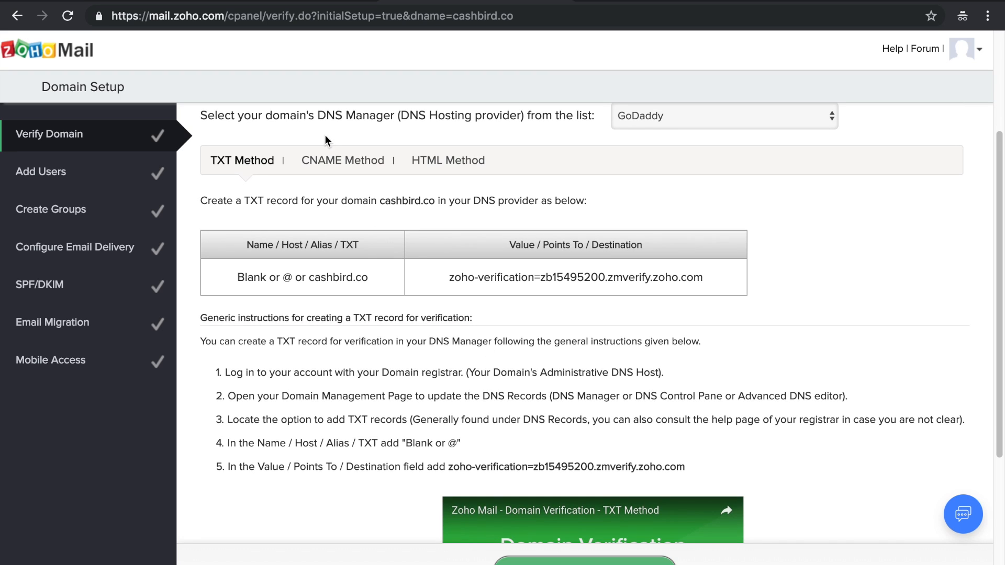
pyautogui.click(328, 164)
pyautogui.click(371, 299)
pyautogui.moveTo(372, 298); pyautogui.dragTo(285, 292)
pyautogui.press('super+c')
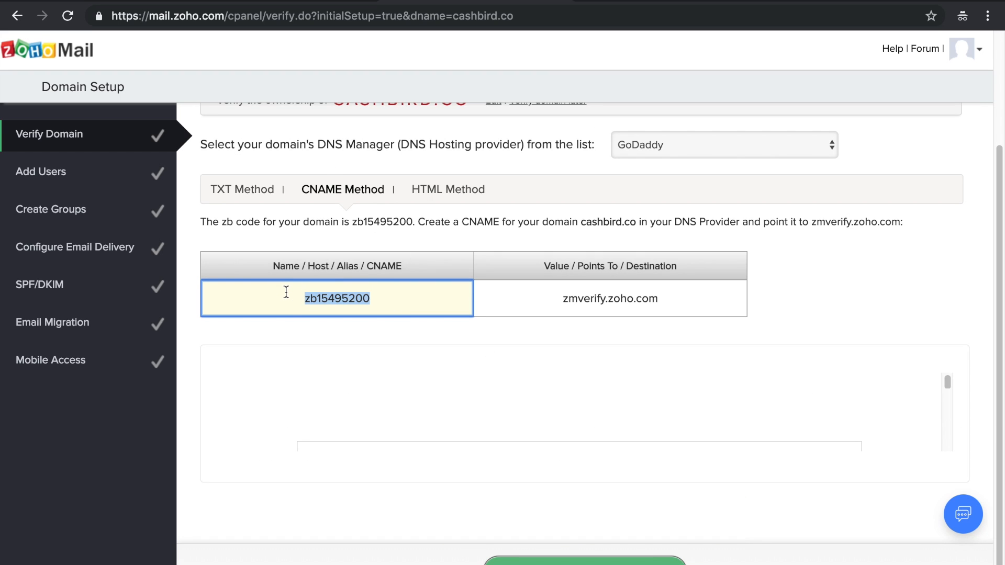
pyautogui.click(107, 3)
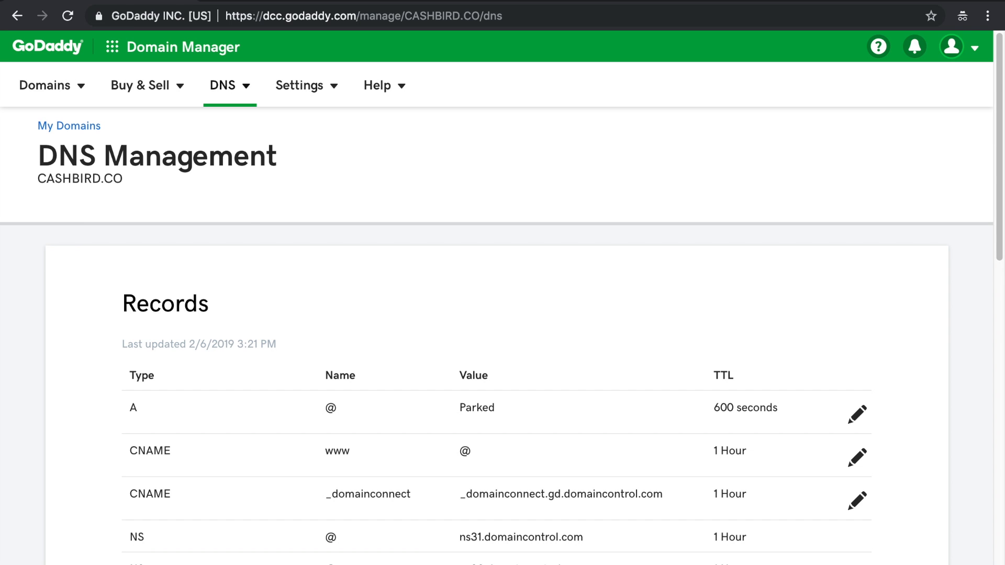
# - Add a GoDaddy CNAME record with host zb15495200 pointing to zmverify.zoho.com
pyautogui.scroll(-7, 310, 329)
pyautogui.click(866, 281)
pyautogui.click(256, 314)
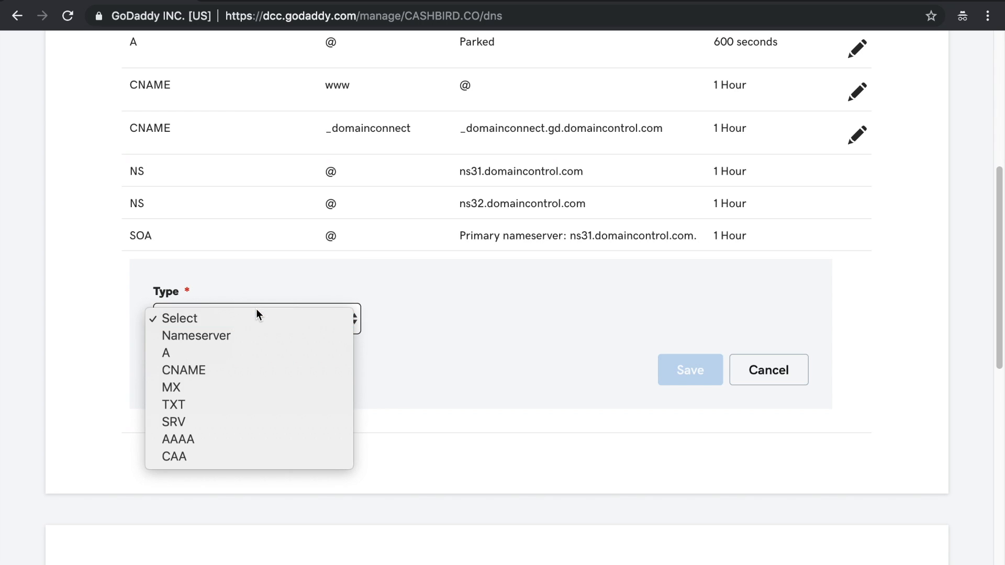
pyautogui.click(243, 377)
pyautogui.click(412, 316)
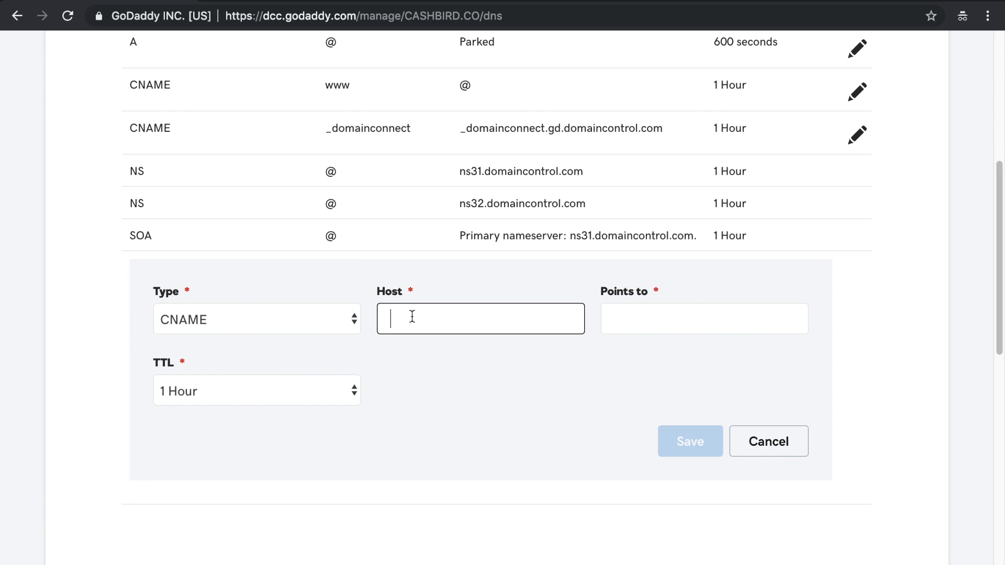
pyautogui.press('super+v')
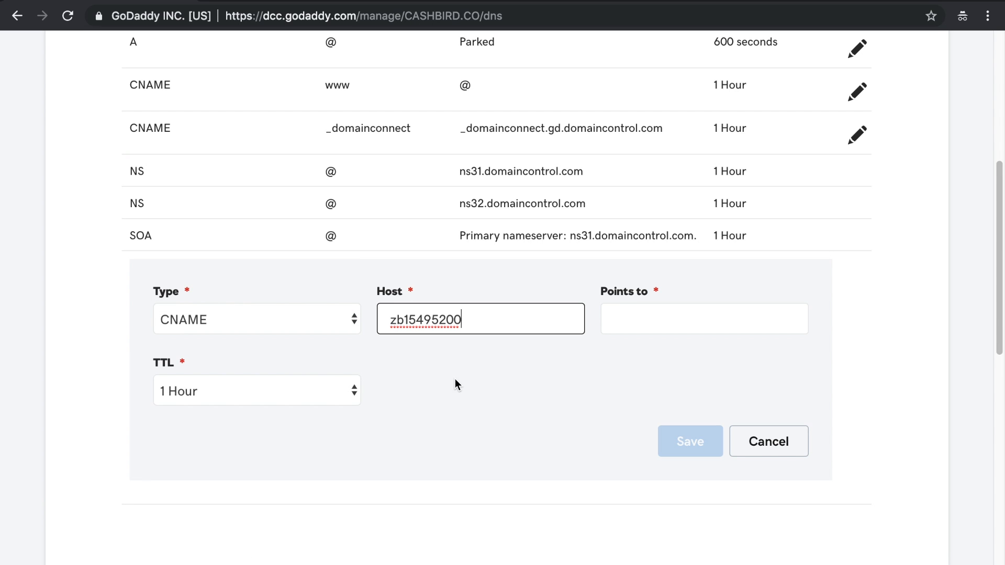
pyautogui.click(414, 1)
pyautogui.moveTo(685, 274); pyautogui.dragTo(550, 272)
pyautogui.hotkey('ctrl', 'c')
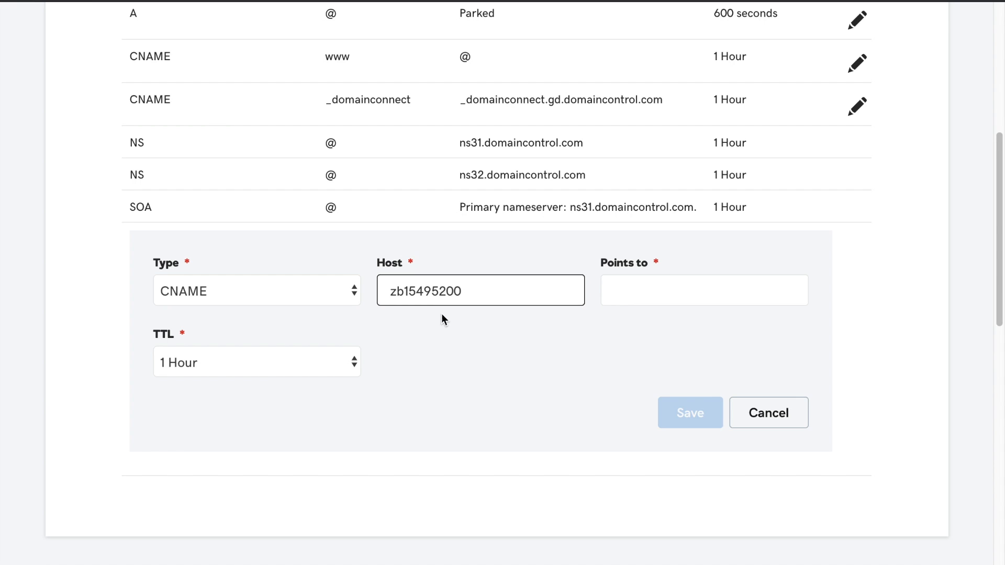
pyautogui.click(628, 299)
pyautogui.hotkey('ctrl', 'v')
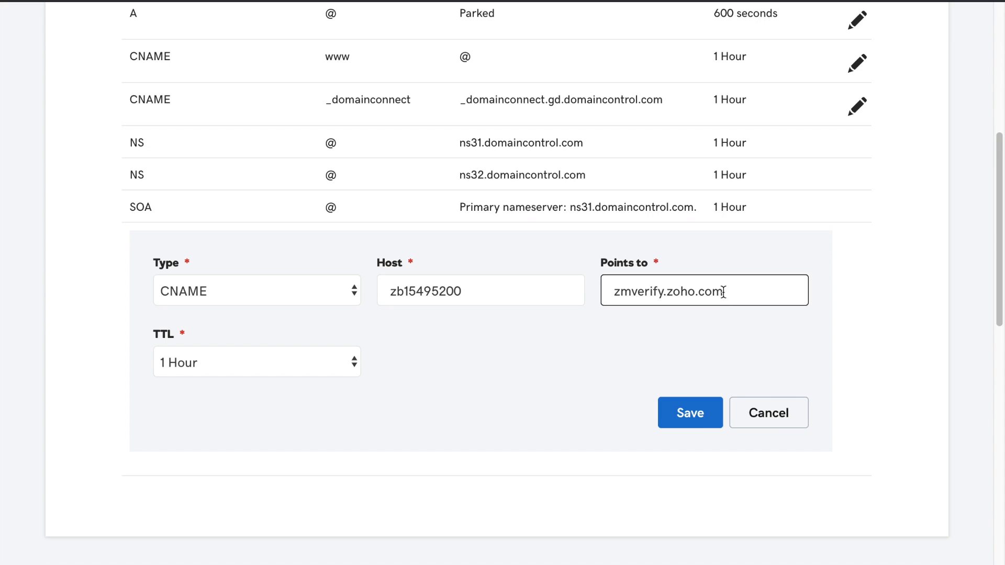
pyautogui.click(699, 420)
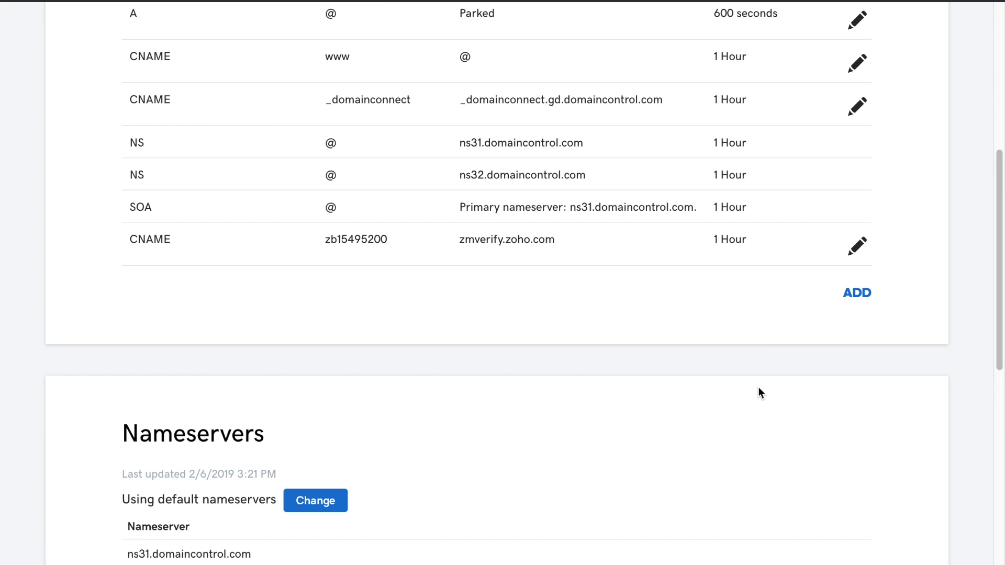
# - Back in Zoho Mail, run the CNAME verification check for cashbird.co
pyautogui.click(382, 1)
pyautogui.click(628, 406)
pyautogui.click(608, 547)
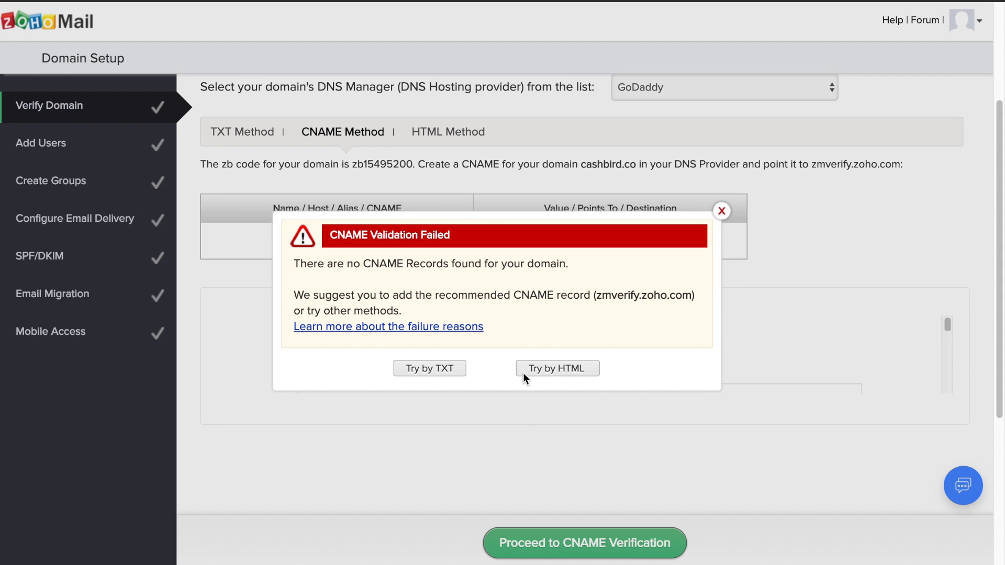
# - Retry the CNAME check, verify cashbird.co, and create the super admin's domain email account
pyautogui.click(723, 211)
pyautogui.click(611, 545)
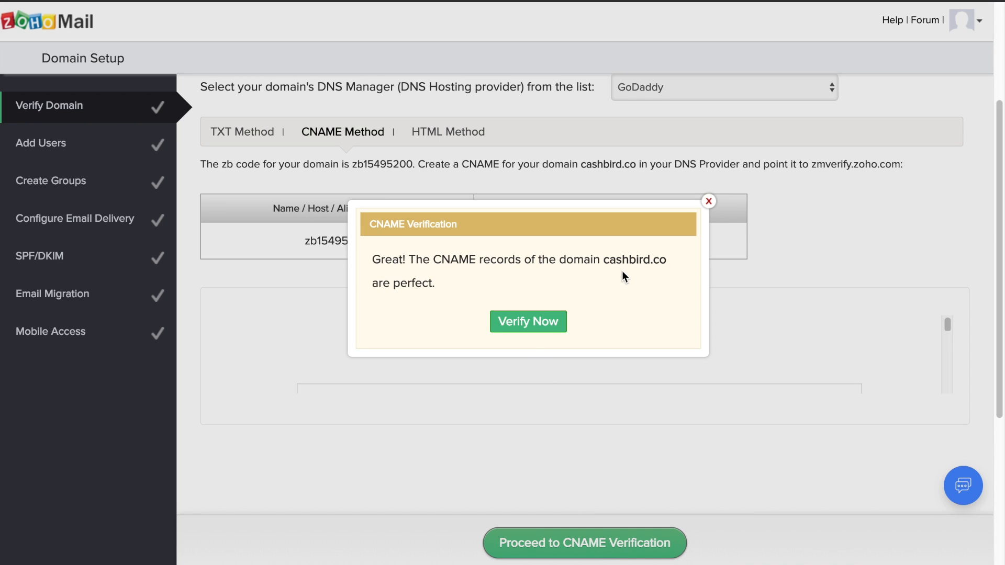
pyautogui.click(551, 325)
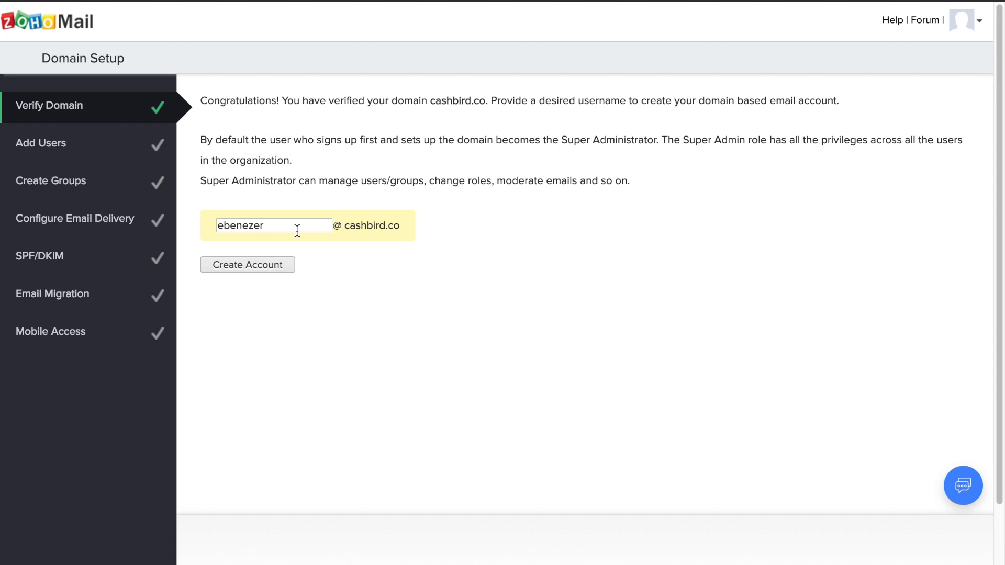
pyautogui.click(237, 265)
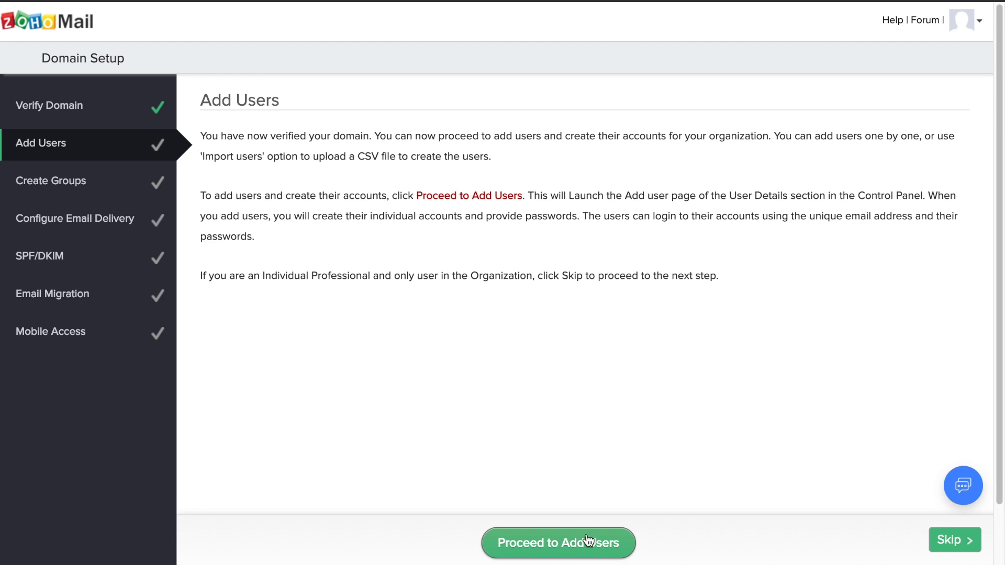
# - Skip adding users, continue to Create Groups, and open an empty Add new group form
pyautogui.click(968, 547)
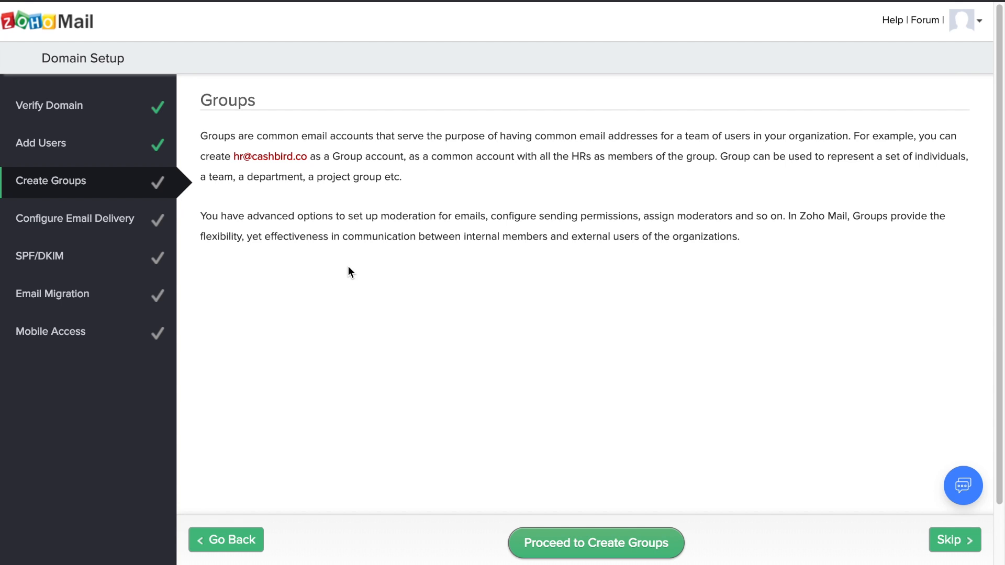
pyautogui.click(622, 550)
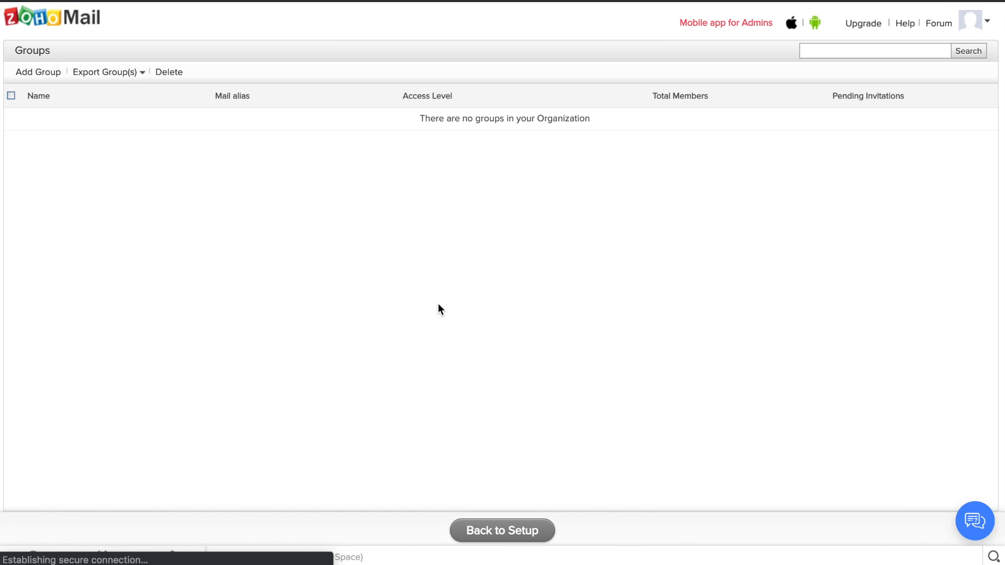
pyautogui.click(39, 77)
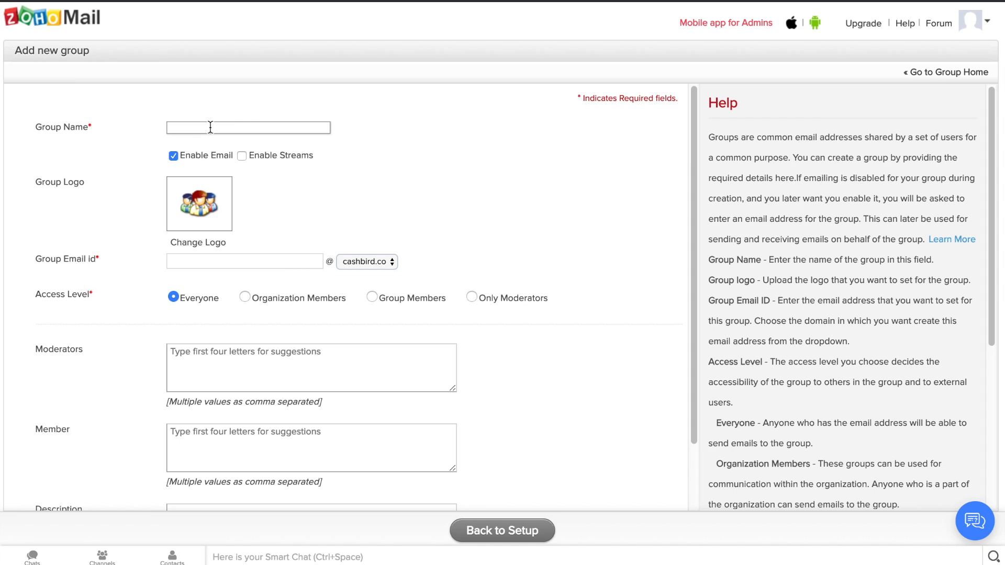
# - Name the group 'CashBird Support' and set its group email id to support
pyautogui.write('Customer Support')
pyautogui.moveTo(253, 128); pyautogui.dragTo(82, 113)
pyautogui.write('CashBird Support')
pyautogui.click(127, 275)
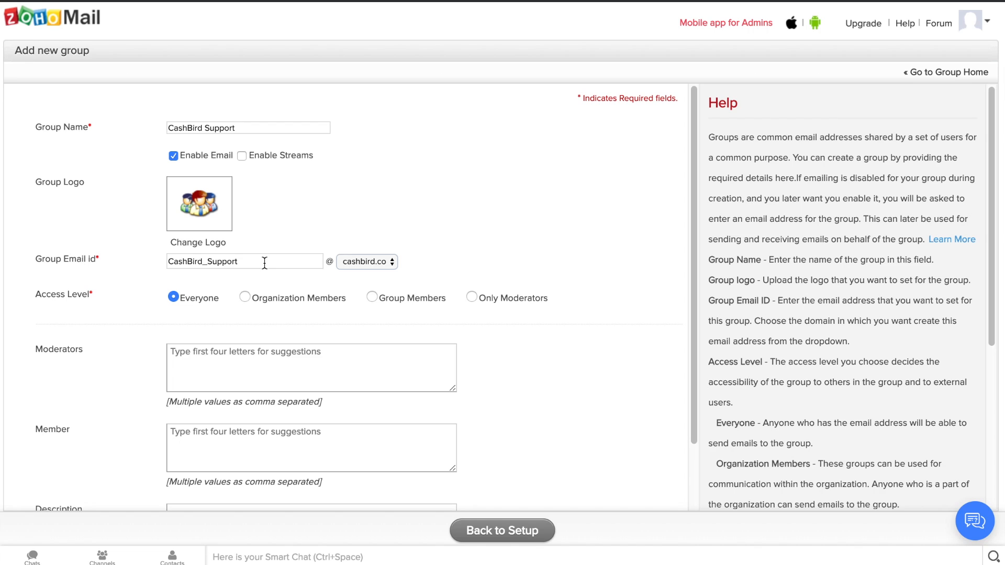
pyautogui.moveTo(264, 263); pyautogui.dragTo(123, 243)
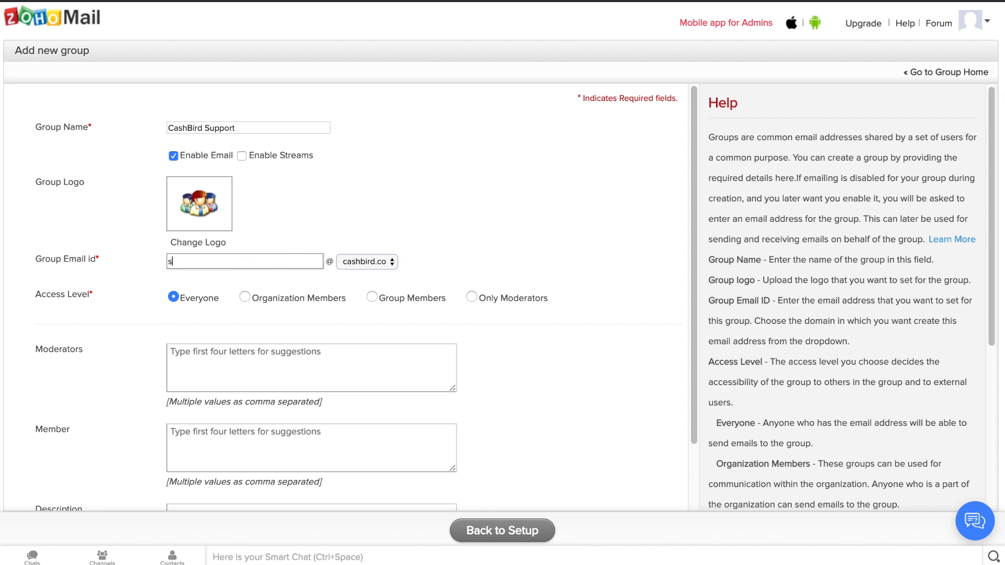
pyautogui.click(59, 295)
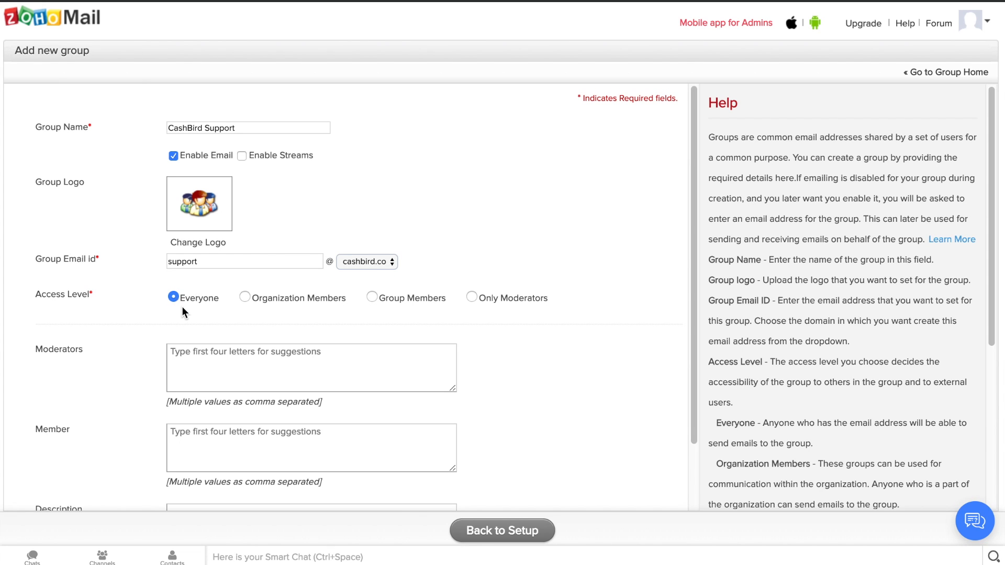
# - Add the administrator's domain address as the member and create the group
pyautogui.scroll(-2, 121, 420)
pyautogui.click(197, 358)
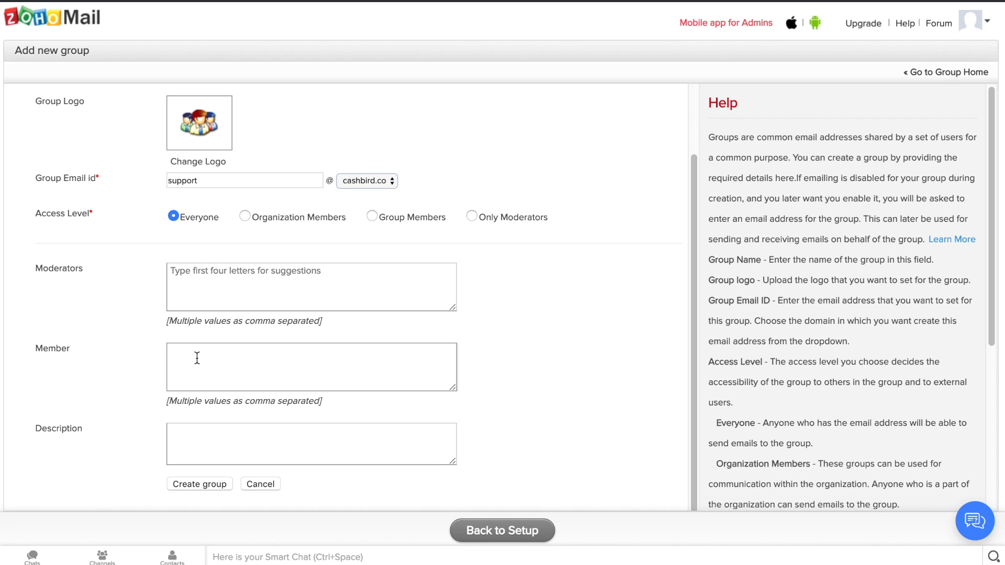
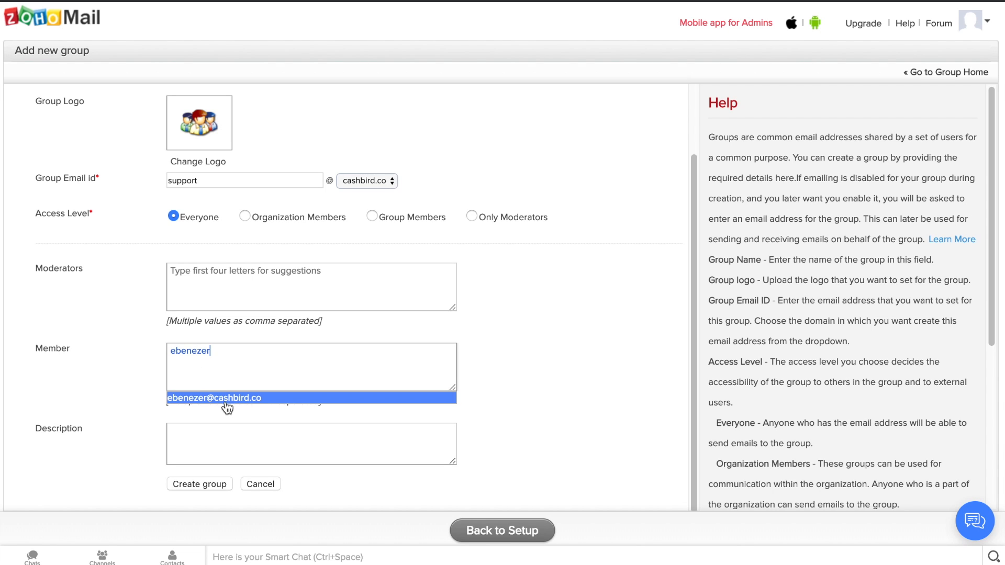
pyautogui.click(224, 399)
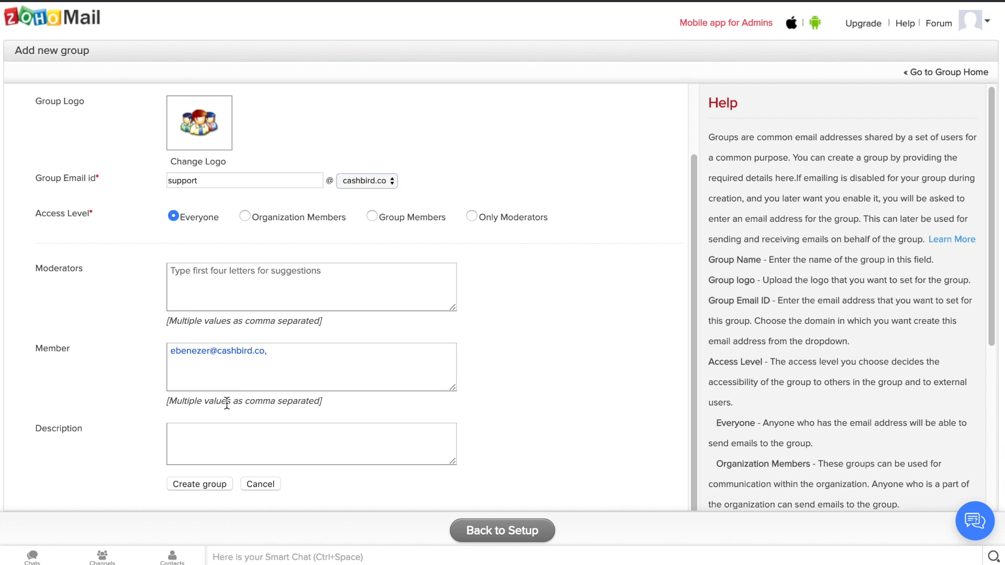
pyautogui.click(208, 489)
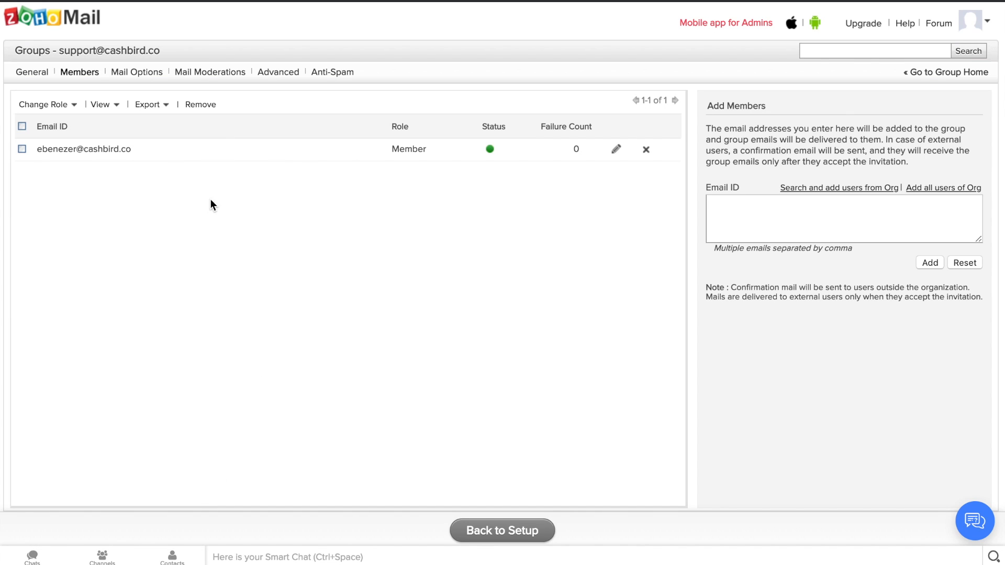
# - Review the support group's Advanced settings, then go back to the Configure Email Delivery setup step
pyautogui.click(272, 74)
pyautogui.scroll(-2, 266, 238)
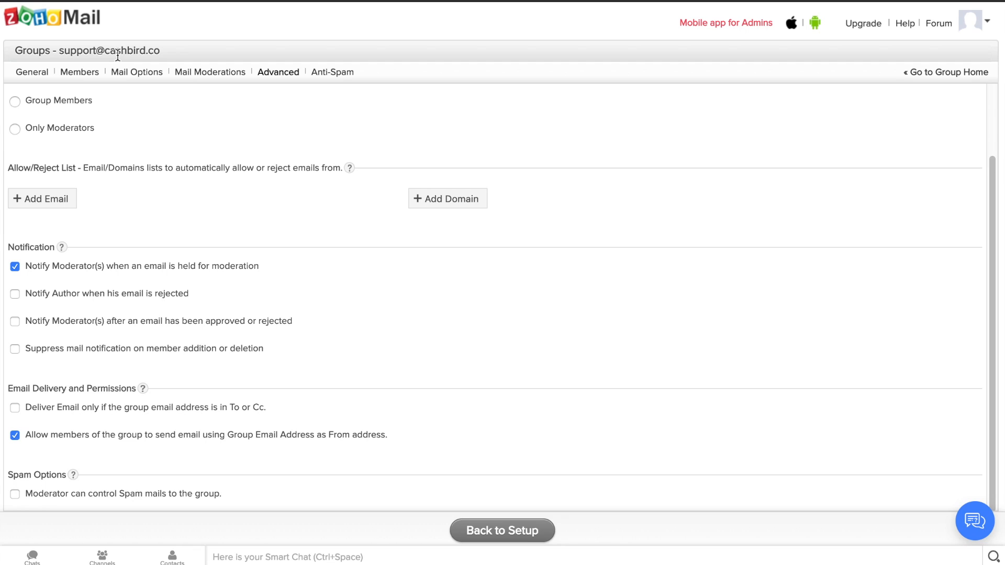
pyautogui.click(499, 524)
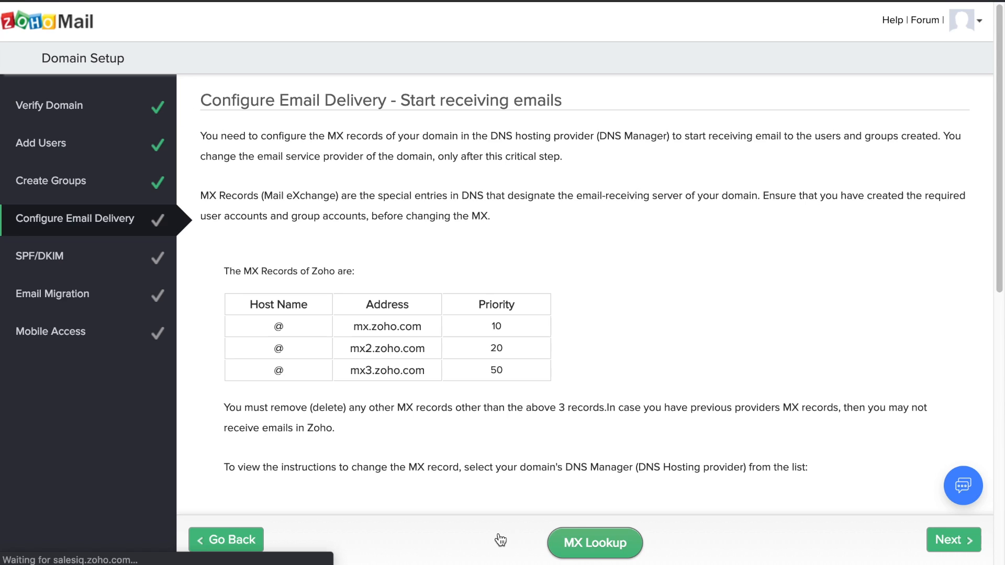
# - Copy mx.zoho.com from Zoho's MX table and start a new GoDaddy DNS record
pyautogui.scroll(-1, 501, 418)
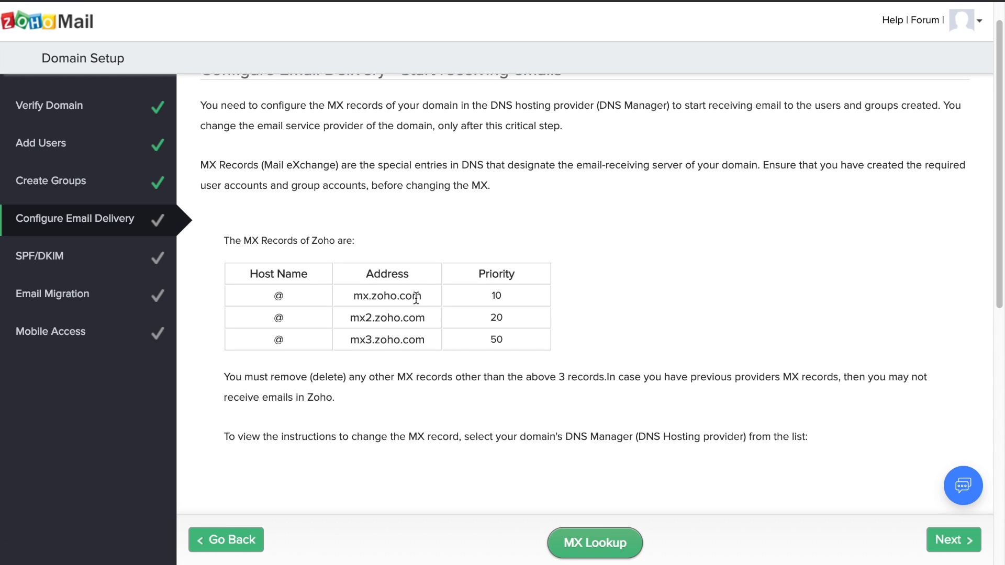
pyautogui.moveTo(425, 297); pyautogui.dragTo(354, 300)
pyautogui.hotkey('ctrl', 'c')
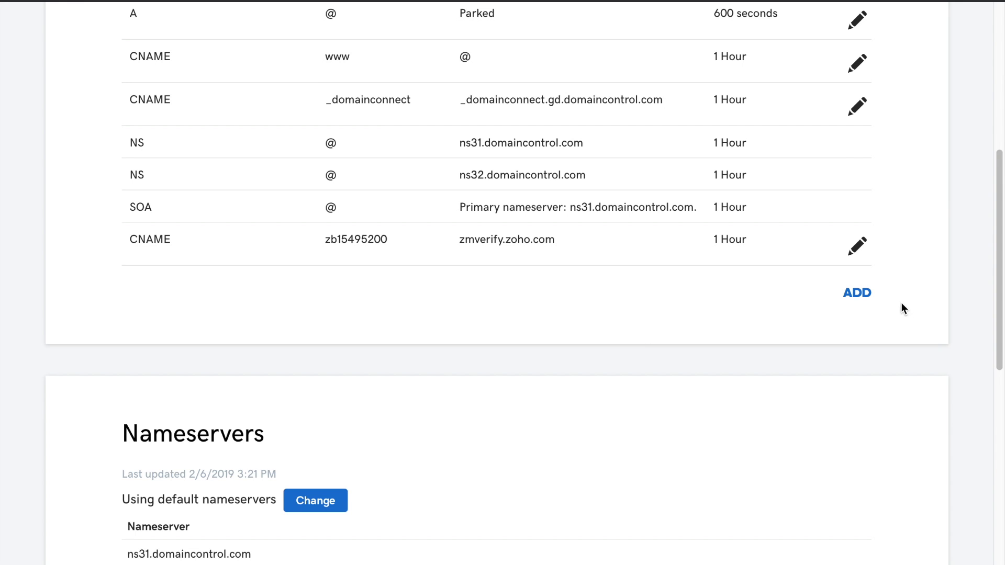
pyautogui.click(862, 296)
# - Save an MX record for host @ pointing to mx.zoho.com with priority 10
pyautogui.click(273, 331)
pyautogui.click(266, 399)
pyautogui.click(454, 341)
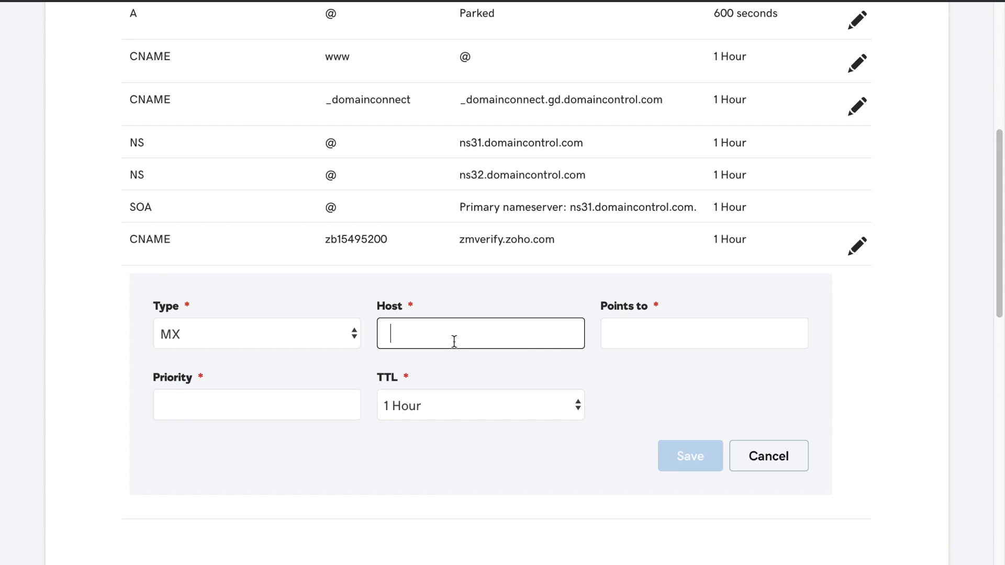
pyautogui.write('@')
pyautogui.click(623, 330)
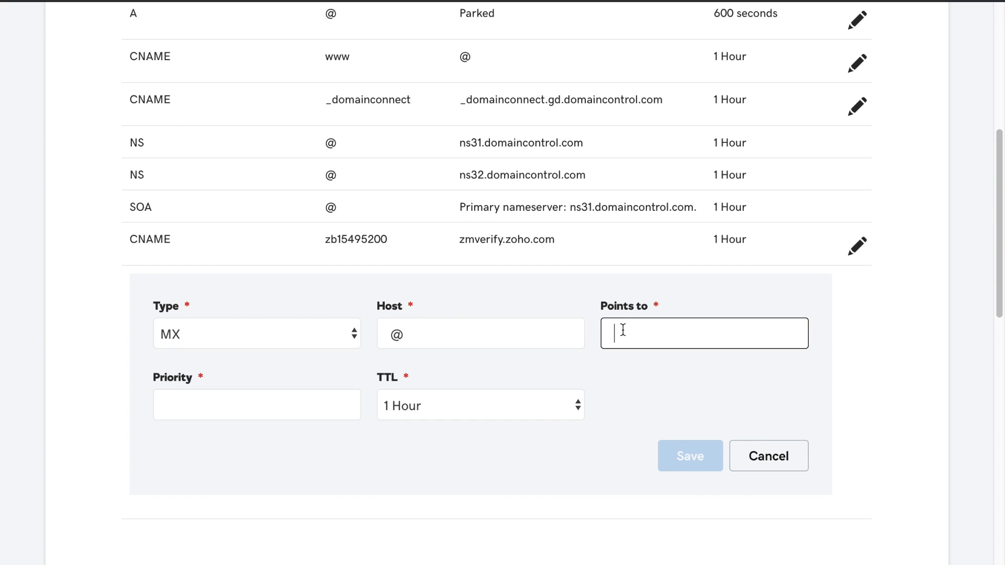
pyautogui.hotkey('ctrl', 'v')
pyautogui.click(258, 404)
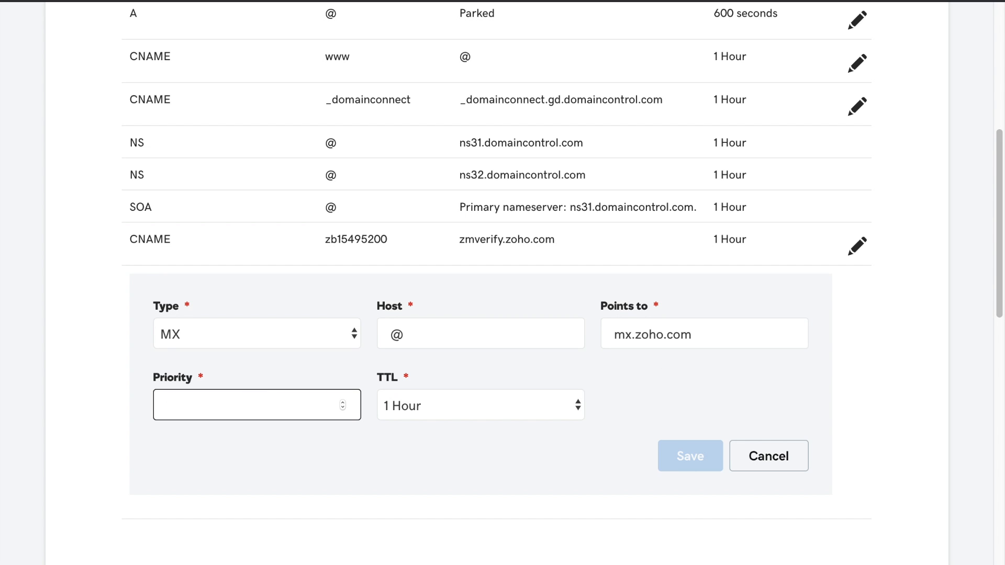
pyautogui.write('10')
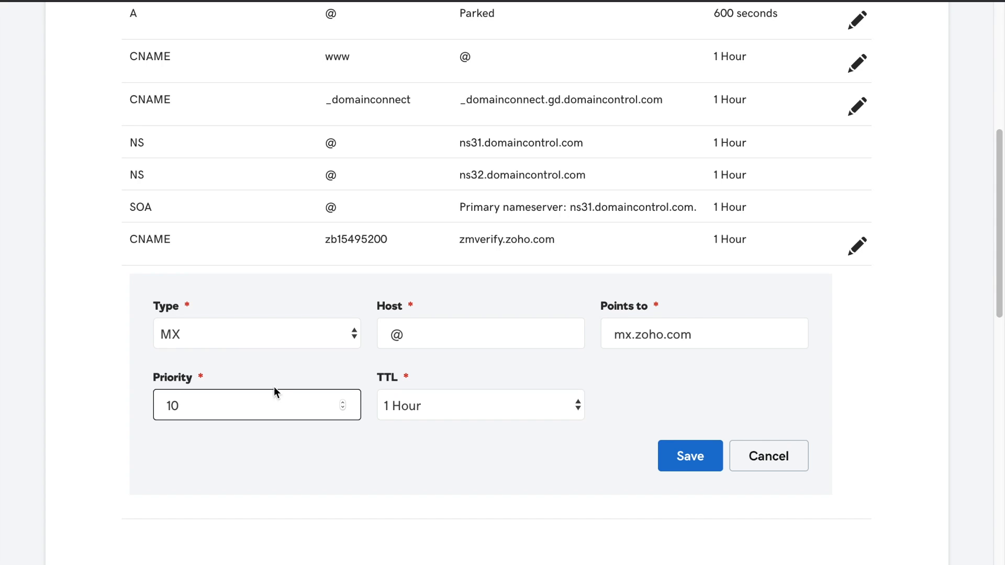
pyautogui.click(682, 466)
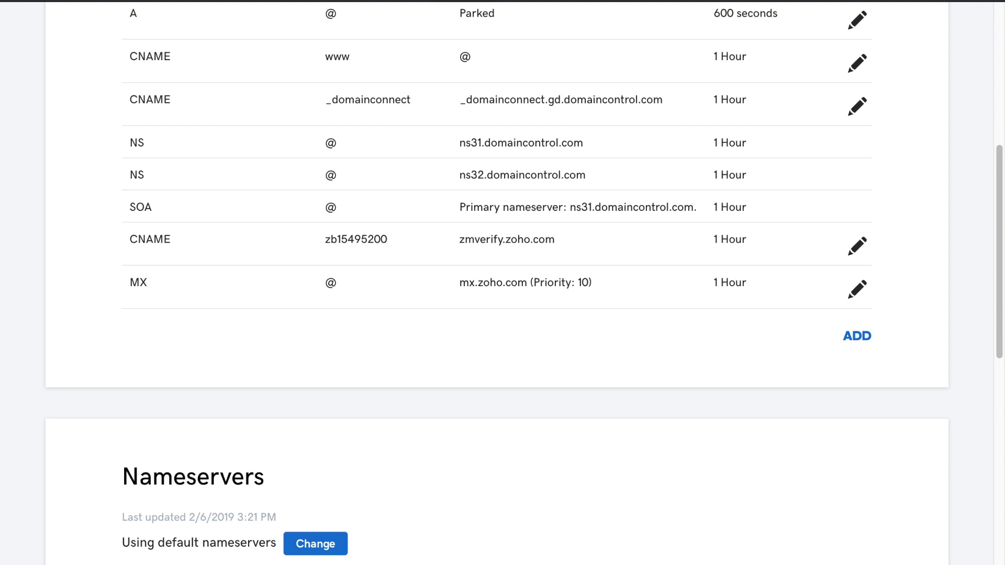
# - Copy mx2.zoho.com from Zoho and add it as an MX record for @ with priority 20
pyautogui.hotkey('ctrl', 'Tab')
pyautogui.moveTo(434, 319)
pyautogui.mouseDown()
pyautogui.moveTo(347, 325)
pyautogui.moveTo(435, 325)
pyautogui.mouseUp()
pyautogui.hotkey('ctrl', 'c')
pyautogui.click(859, 340)
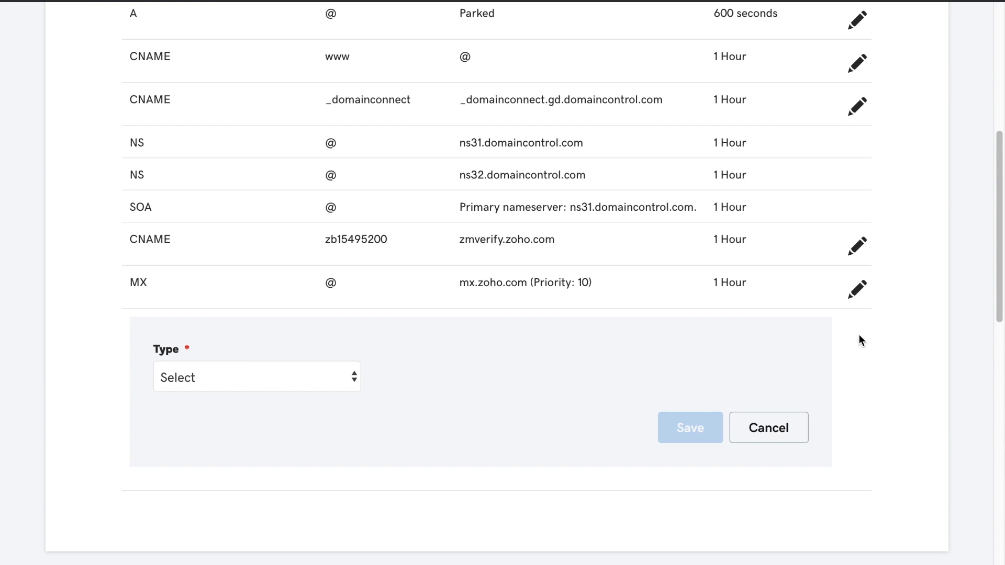
pyautogui.click(247, 376)
pyautogui.click(247, 445)
pyautogui.click(497, 375)
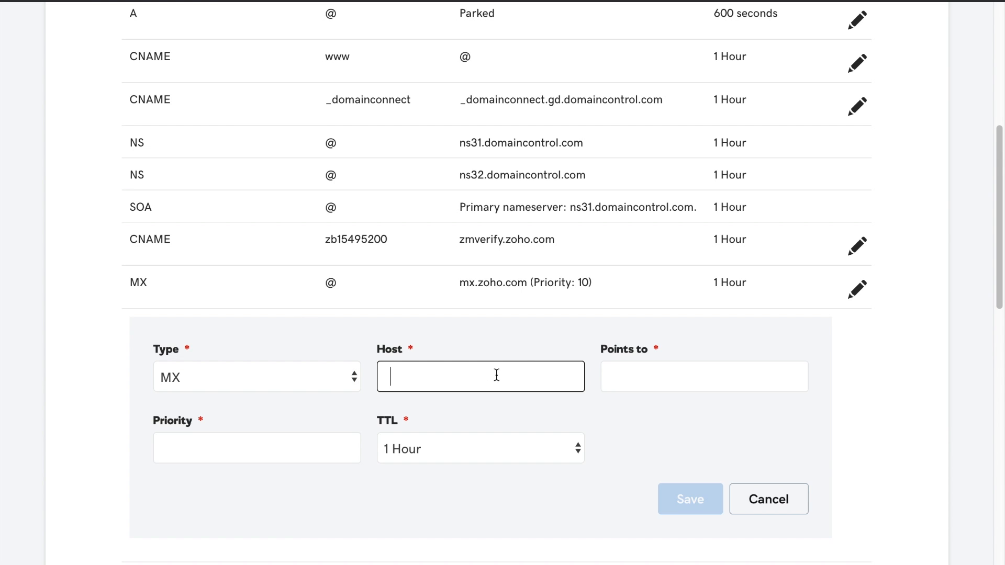
pyautogui.write('@')
pyautogui.click(648, 374)
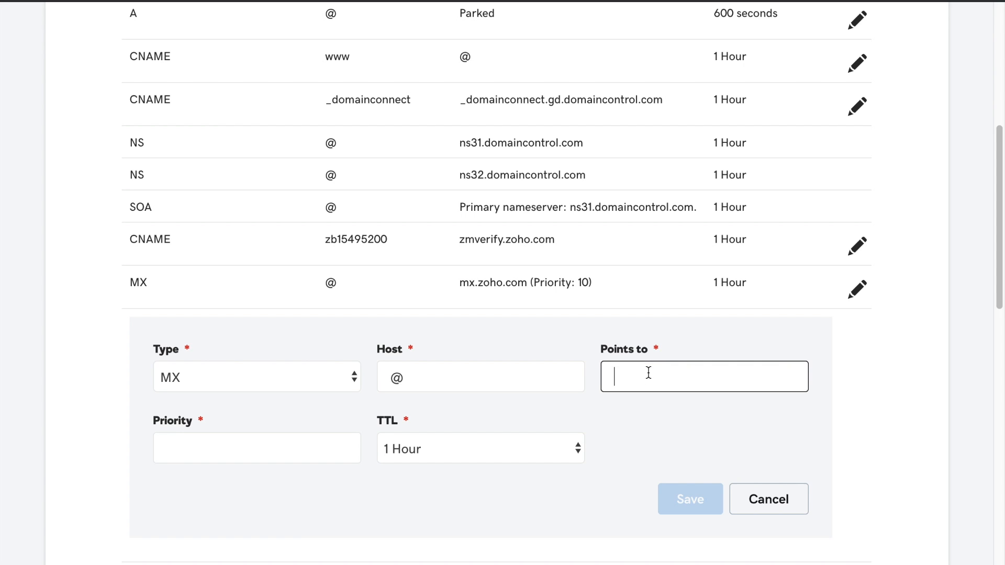
pyautogui.hotkey('ctrl', 'v')
pyautogui.click(246, 445)
pyautogui.write('20')
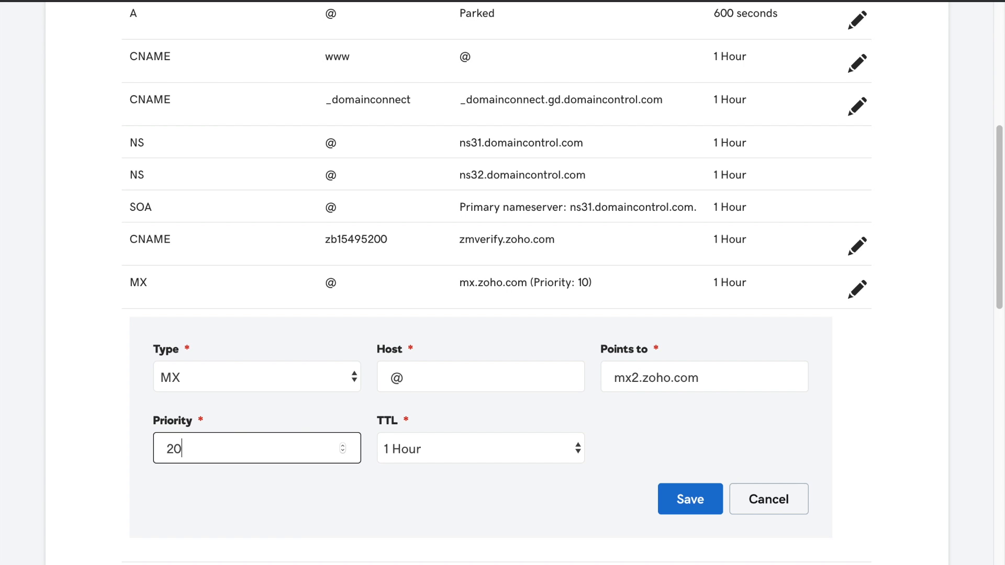
pyautogui.click(690, 500)
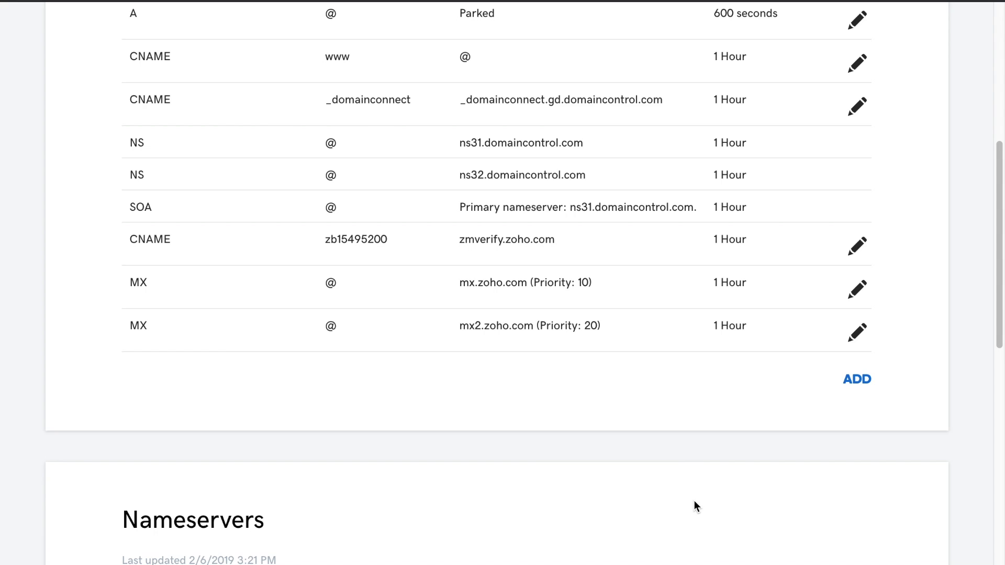
# - Add mx3.zoho.com as an MX record for @ with priority 50, then return to Zoho
pyautogui.click(467, 1)
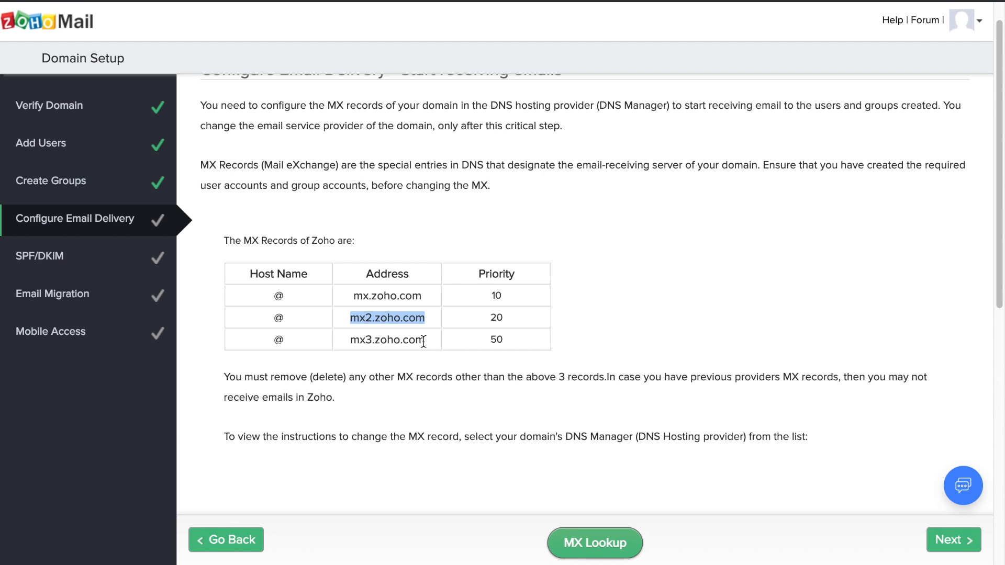
pyautogui.moveTo(426, 341); pyautogui.dragTo(343, 348)
pyautogui.hotkey('ctrl', 'c')
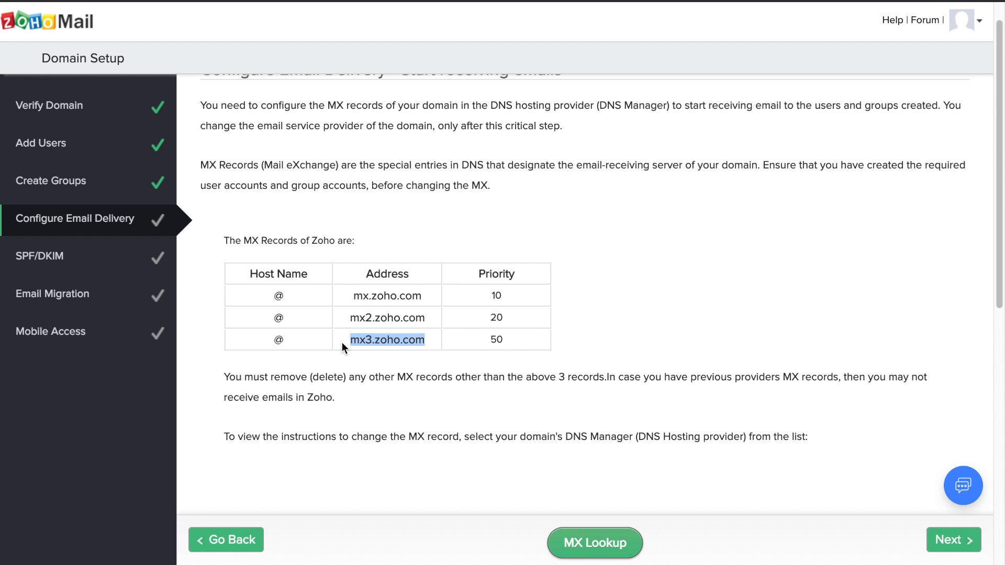
pyautogui.click(367, 0)
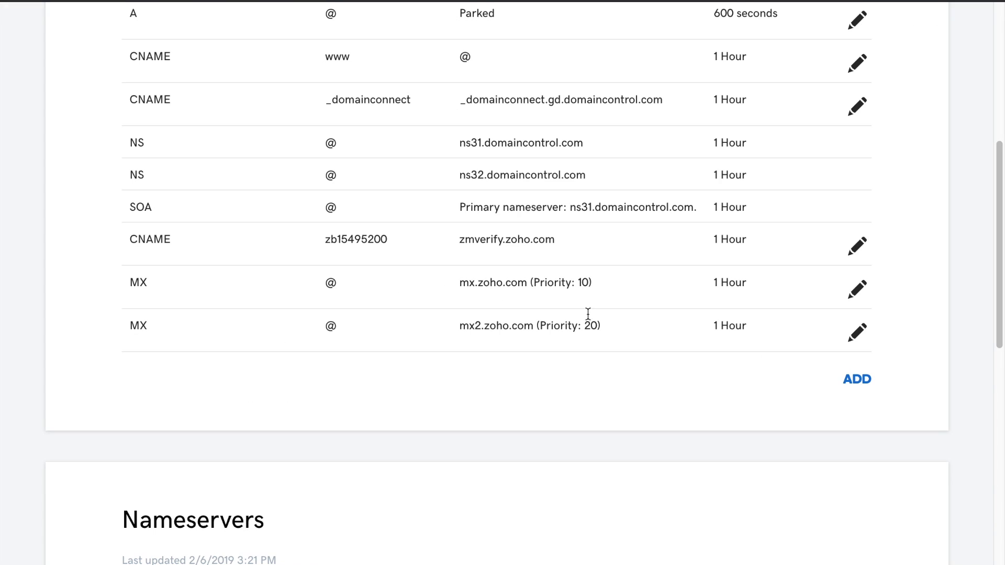
pyautogui.click(858, 390)
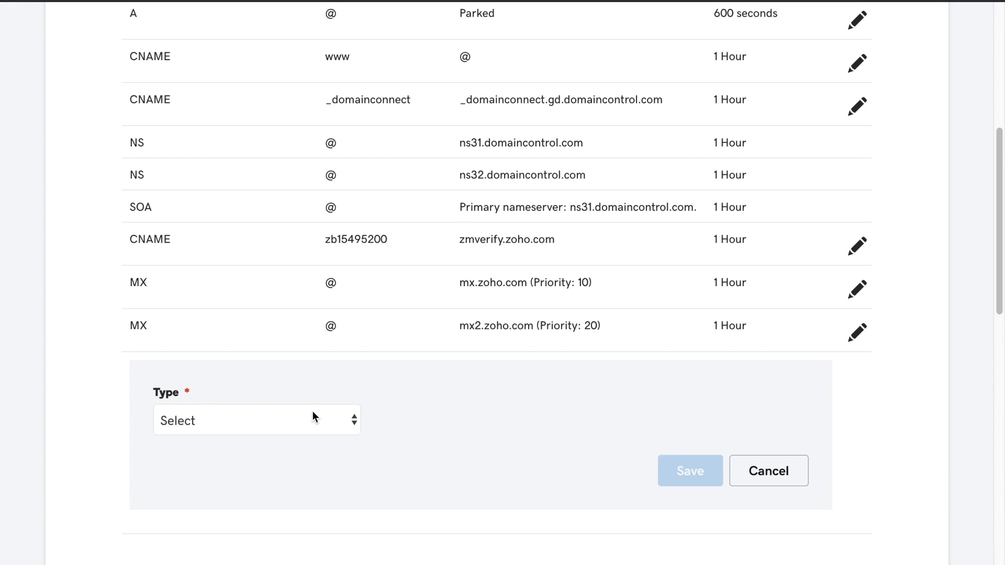
pyautogui.click(350, 415)
pyautogui.click(292, 491)
pyautogui.click(476, 415)
pyautogui.write('@')
pyautogui.click(651, 427)
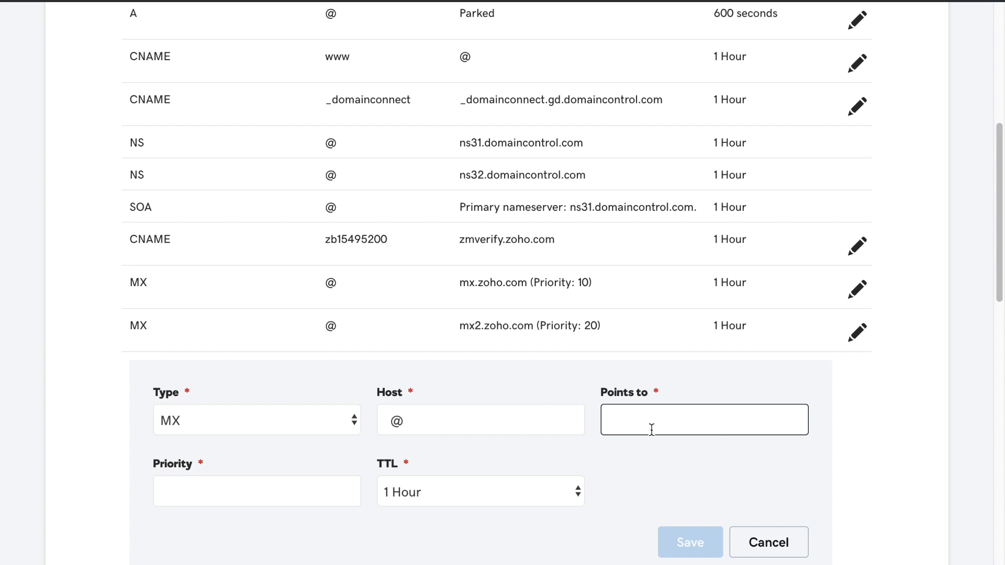
pyautogui.hotkey('ctrl', 'v')
pyautogui.click(241, 483)
pyautogui.write('50')
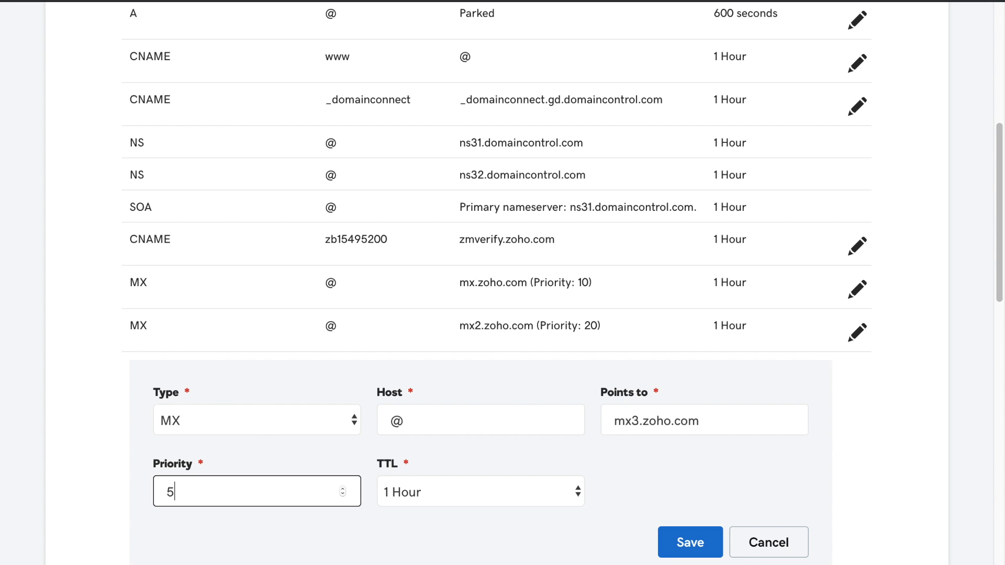
pyautogui.click(682, 540)
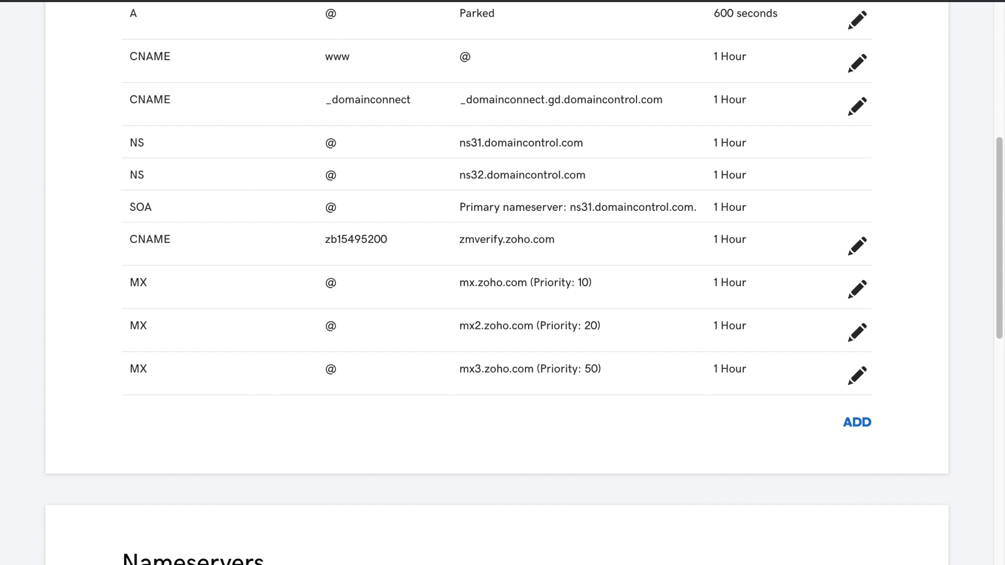
pyautogui.click(330, 2)
pyautogui.click(633, 401)
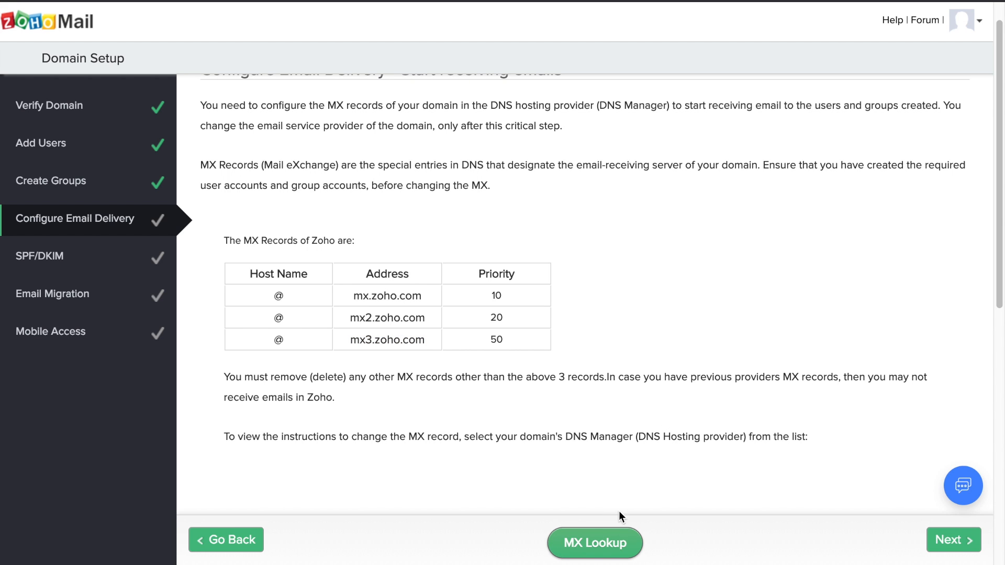
# - Run MX Lookup confirming mx.zoho.com and mx2.zoho.com, then advance to the SPF/DKIM step
pyautogui.click(590, 553)
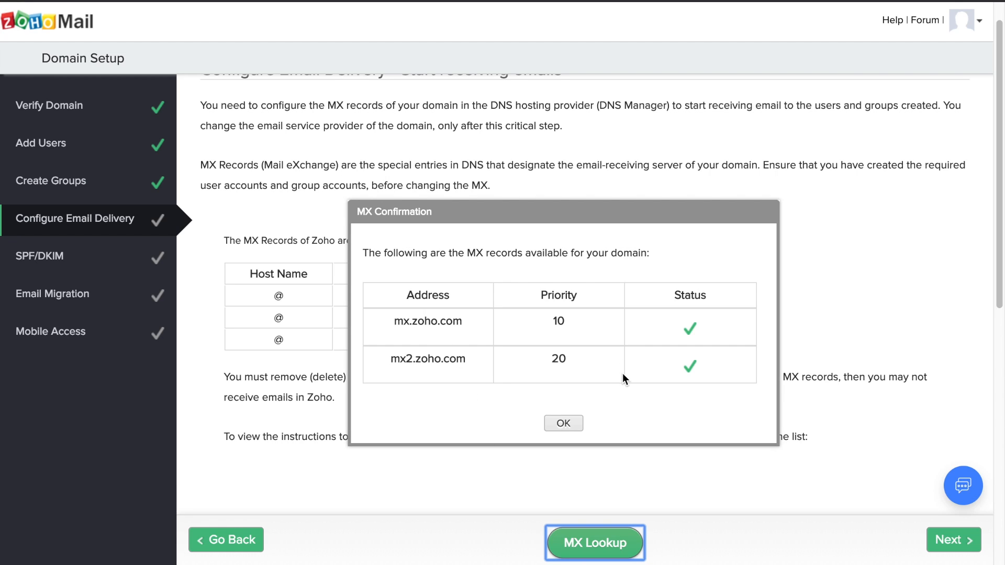
pyautogui.click(565, 424)
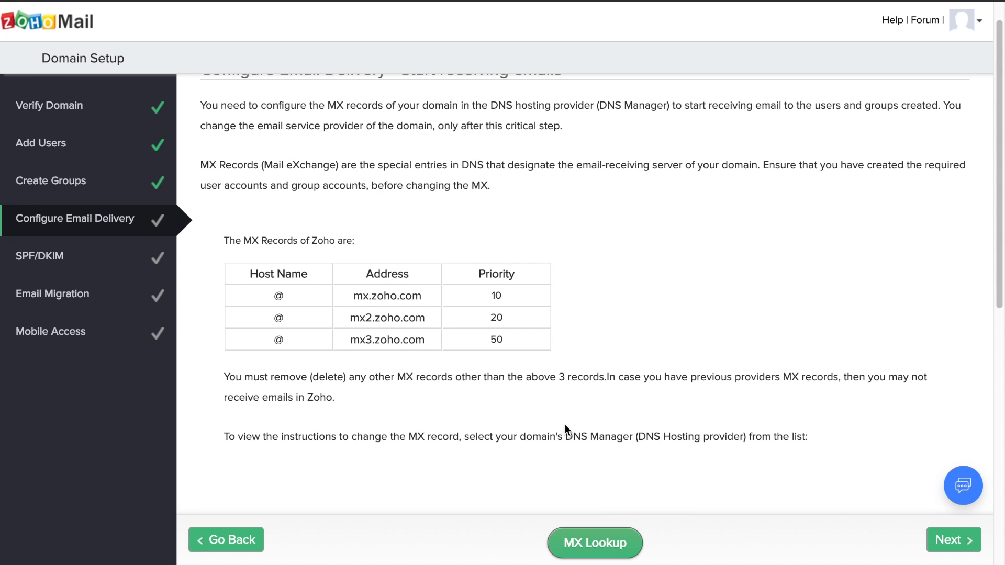
pyautogui.click(953, 540)
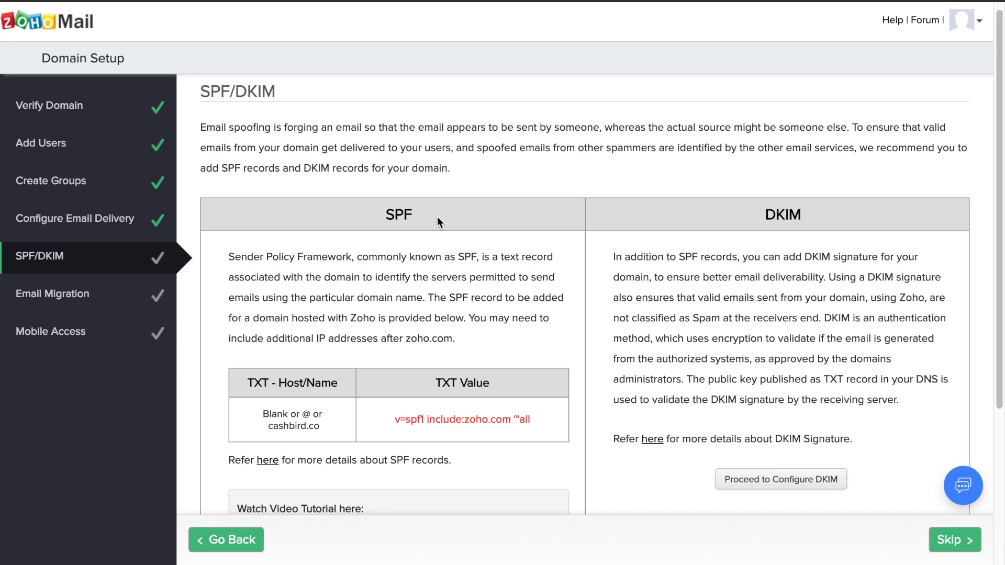
# - Copy the SPF TXT value v=spf1 include:zoho.com ~all from Zoho
pyautogui.moveTo(536, 421); pyautogui.dragTo(393, 423)
pyautogui.hotkey('ctrl', 'c')
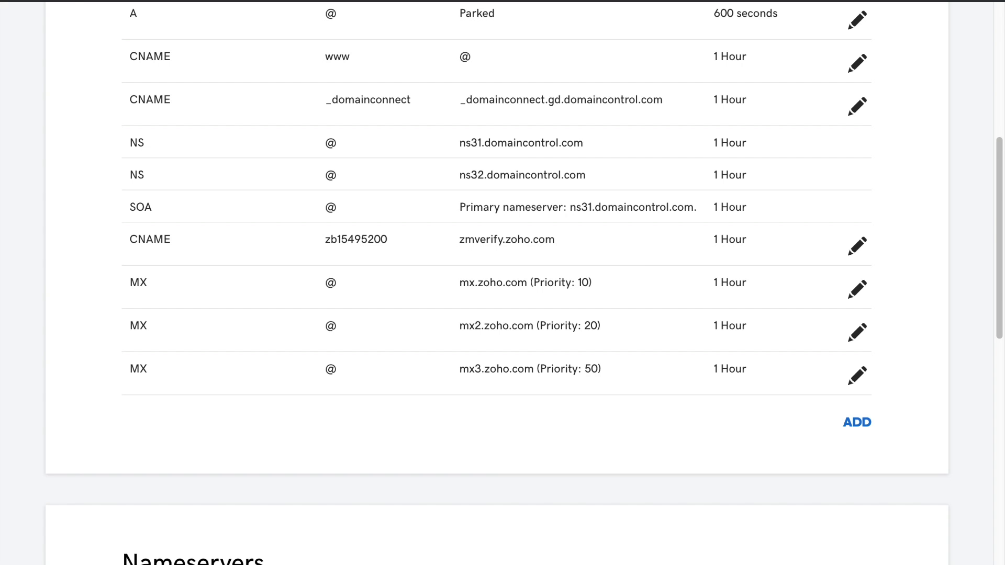
# - Save a GoDaddy TXT record for host @ with value v=spf1 include:zoho.com ~all
pyautogui.click(859, 423)
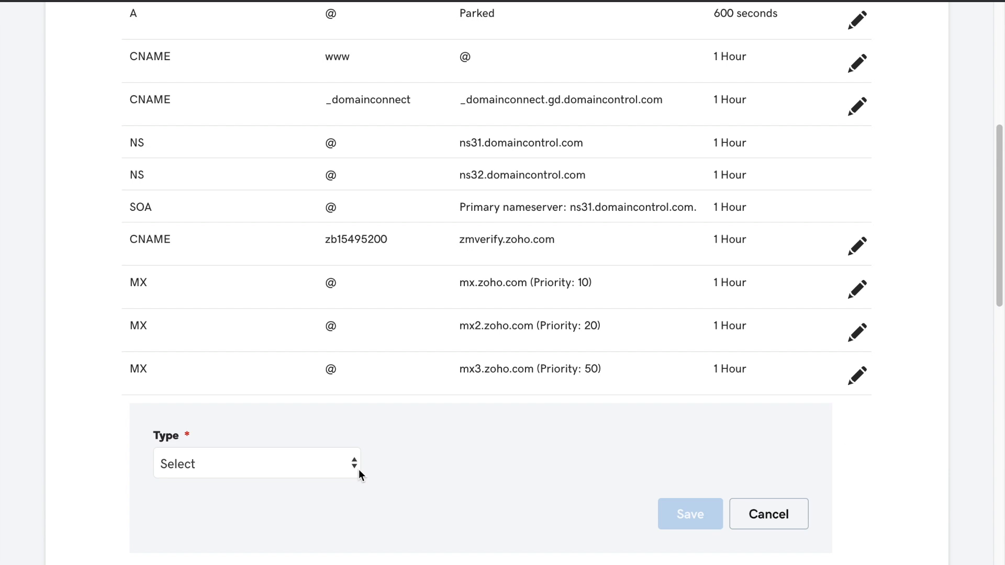
pyautogui.click(304, 459)
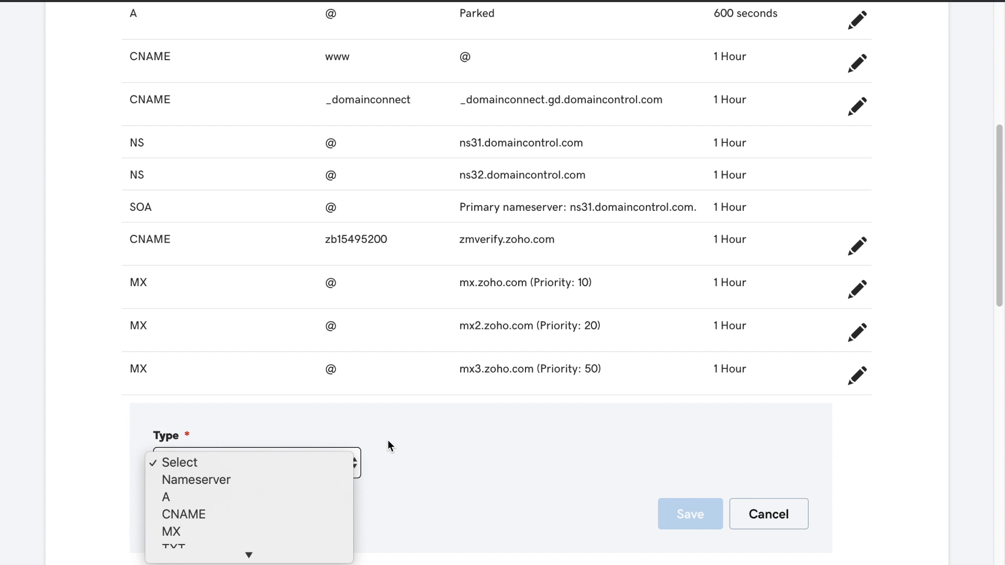
pyautogui.click(428, 396)
pyautogui.scroll(-3, 430, 419)
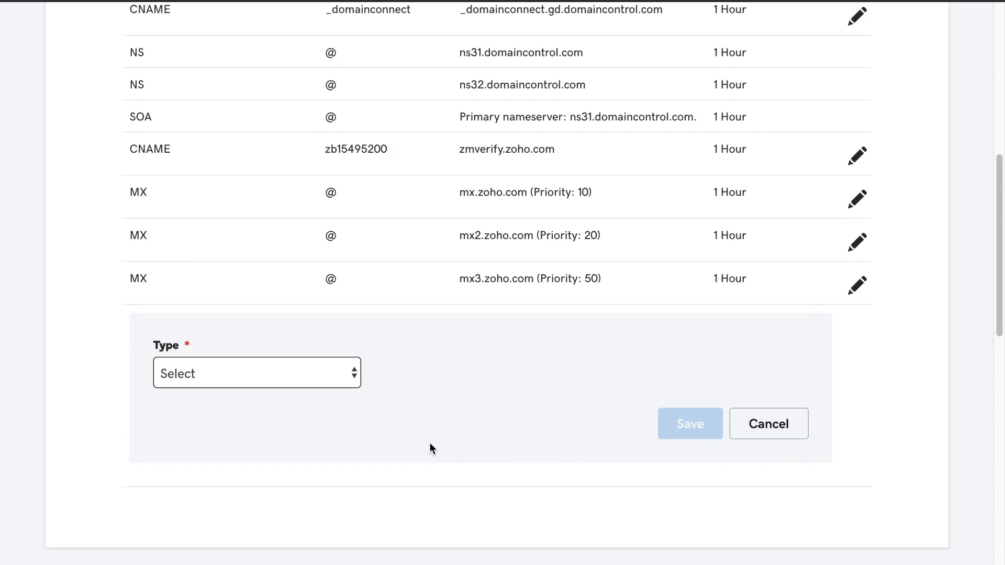
pyautogui.click(319, 342)
pyautogui.click(275, 424)
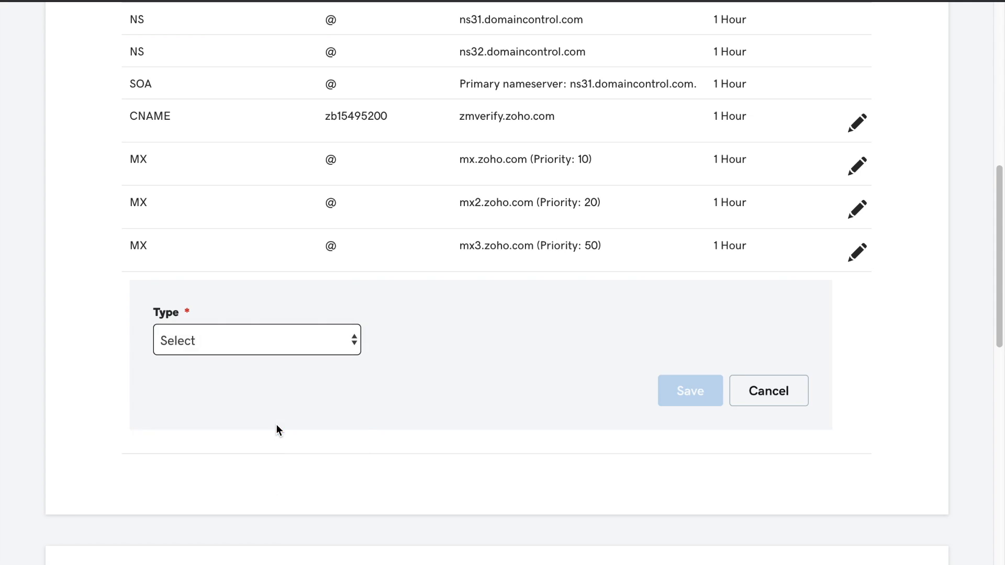
pyautogui.click(470, 344)
pyautogui.write('@')
pyautogui.click(624, 332)
pyautogui.hotkey('ctrl', 'v')
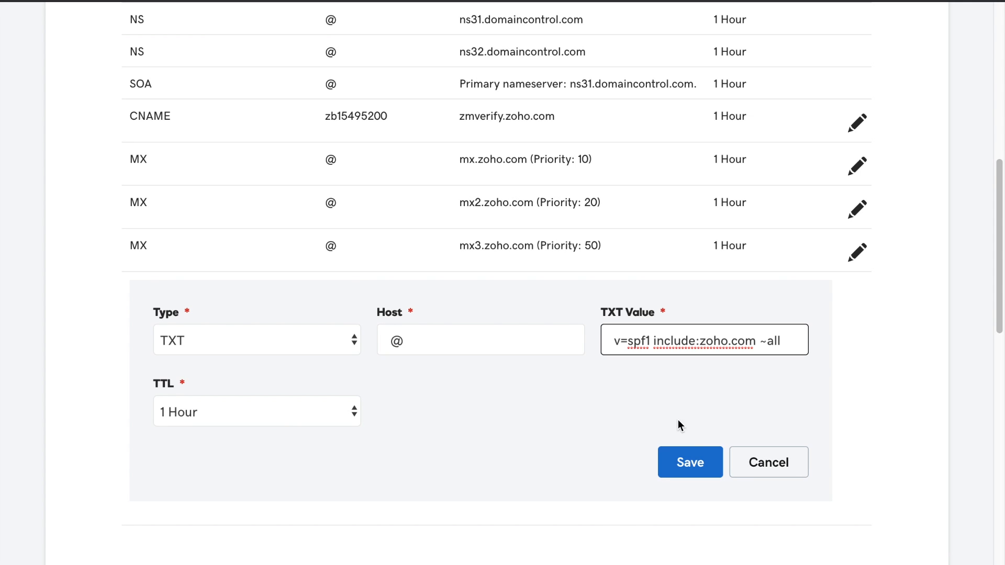
pyautogui.click(700, 467)
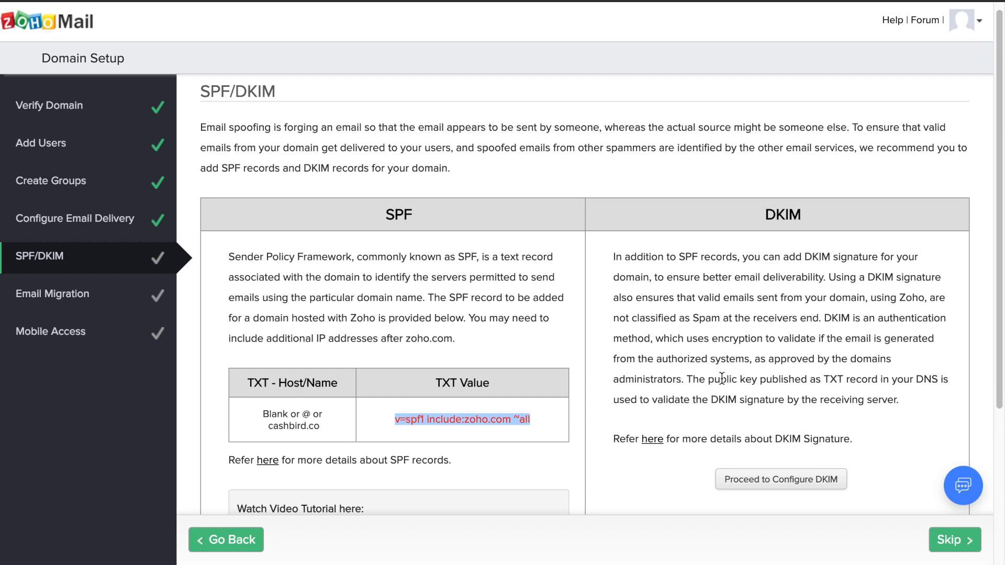
# - Add a DKIM selector named zoho for cashbird.co to generate its TXT record
pyautogui.scroll(-2, 734, 416)
pyautogui.scroll(2, 731, 419)
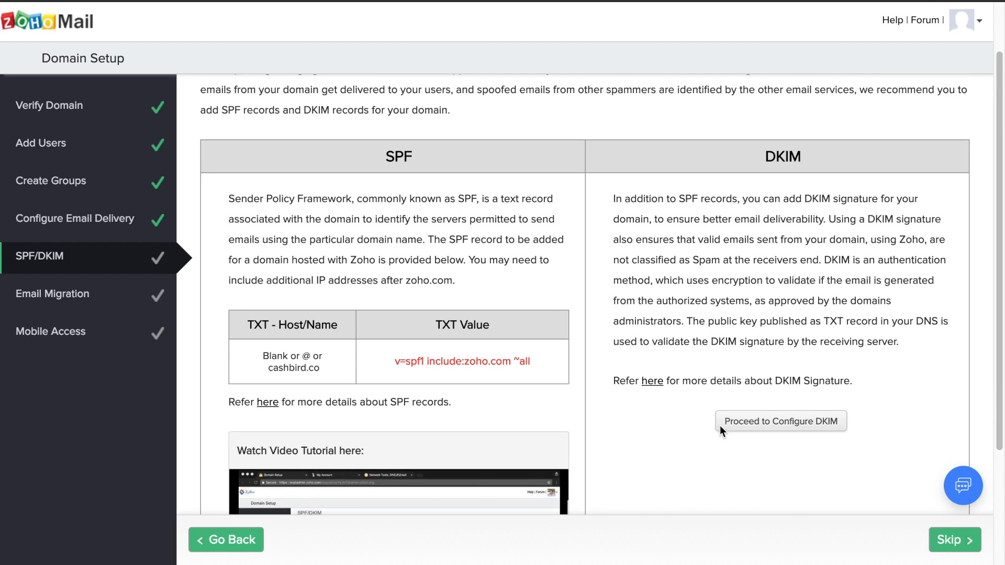
pyautogui.scroll(-2, 707, 450)
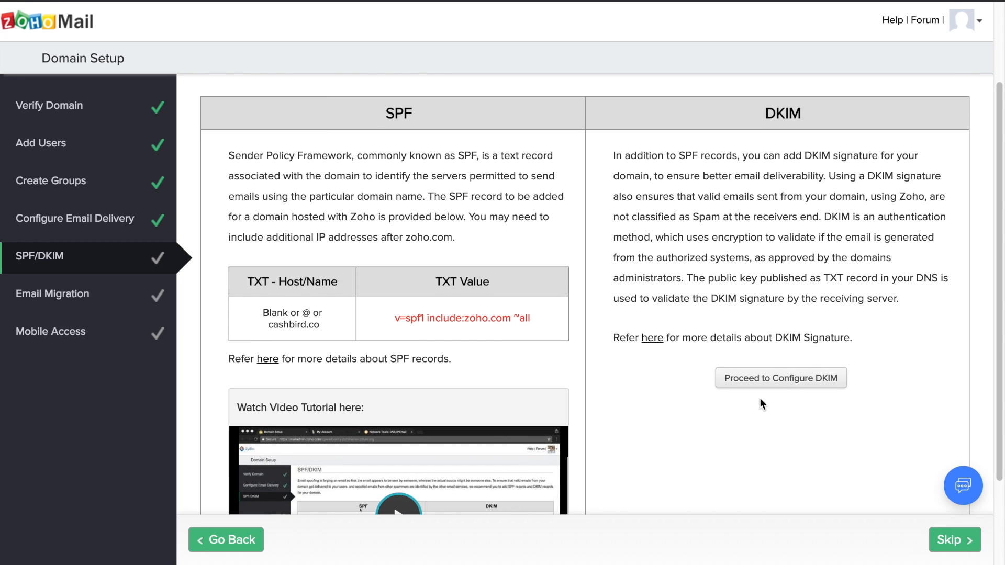
pyautogui.click(760, 388)
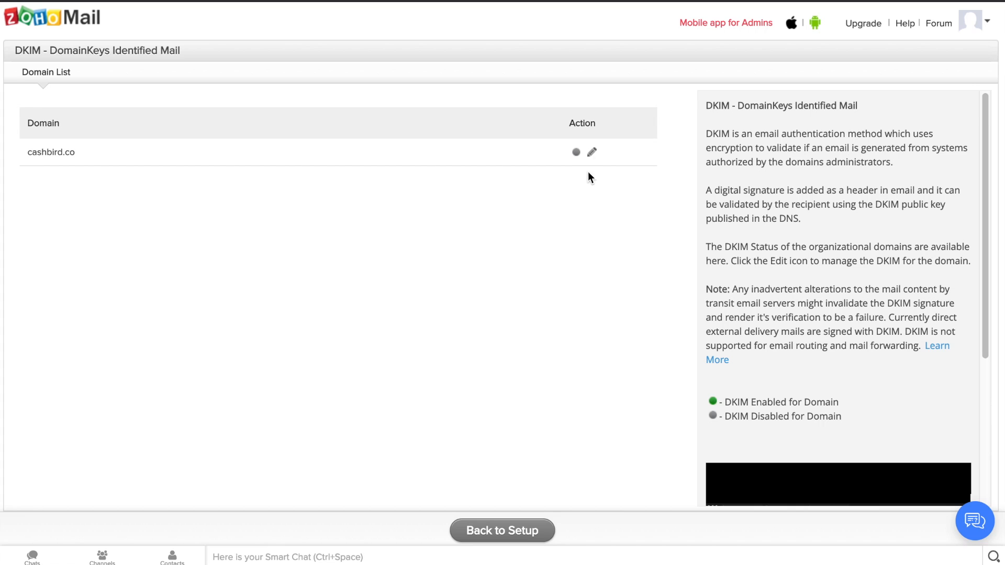
pyautogui.click(594, 153)
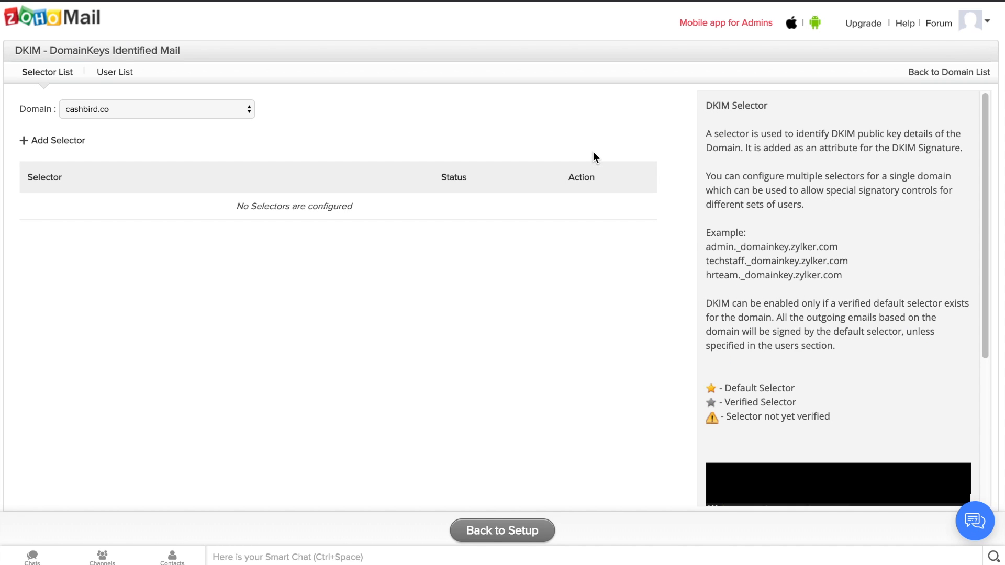
pyautogui.click(57, 140)
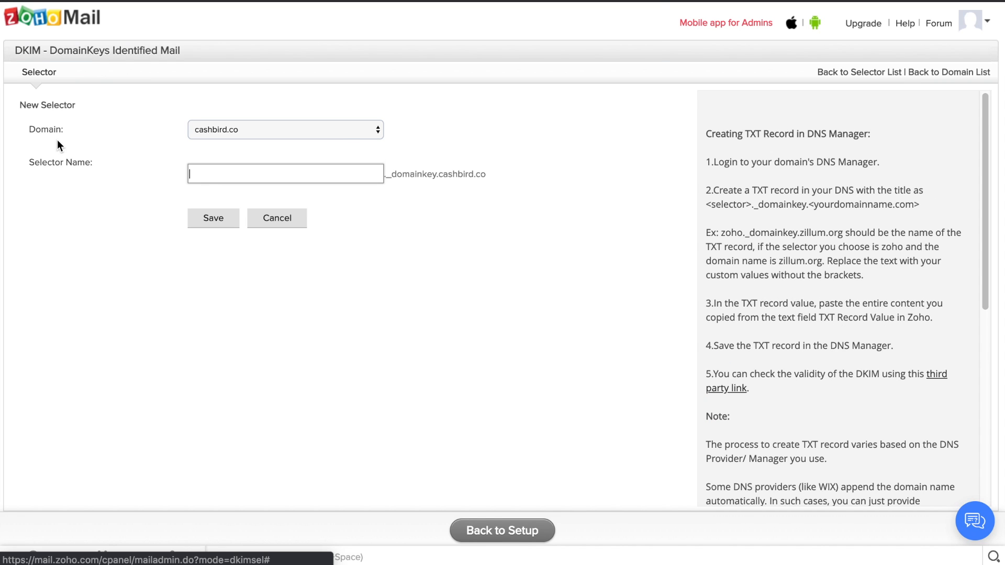
pyautogui.write('zoho')
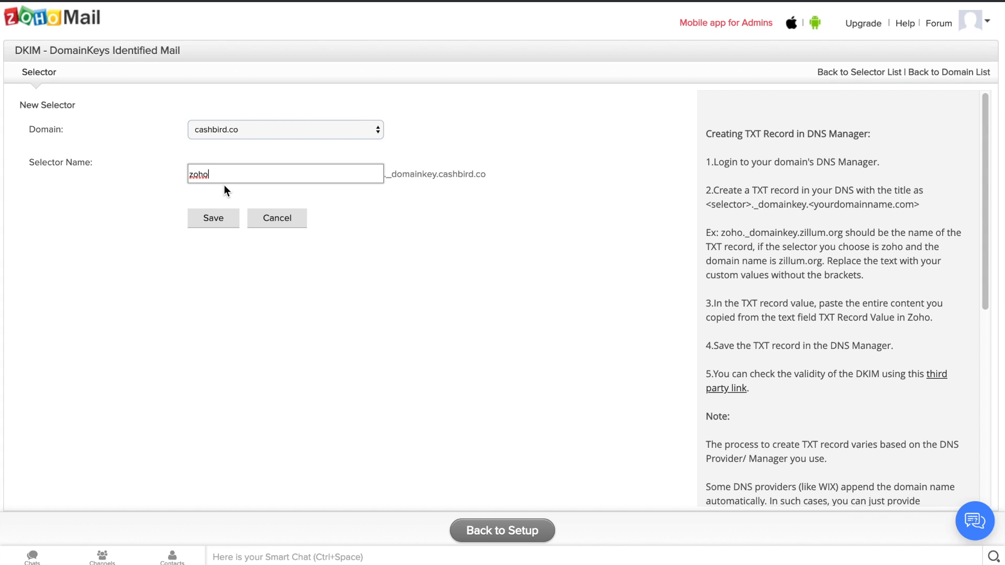
pyautogui.click(213, 218)
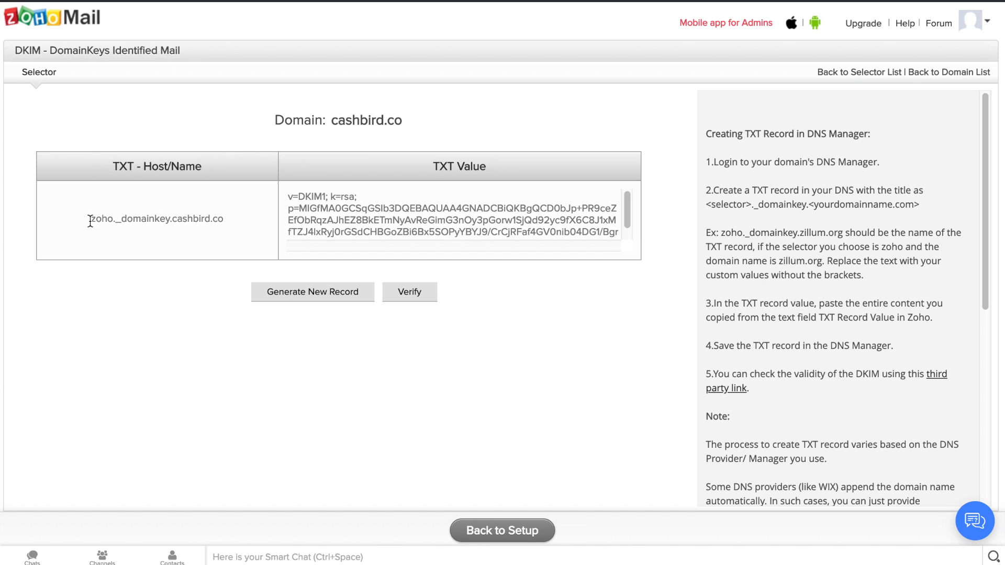
# - Copy the DKIM host name and start a GoDaddy TXT record with host zoho._domainkey
pyautogui.moveTo(90, 221)
pyautogui.mouseDown()
pyautogui.moveTo(168, 220)
pyautogui.moveTo(170, 248)
pyautogui.moveTo(169, 222)
pyautogui.moveTo(91, 220)
pyautogui.mouseUp()
pyautogui.click(171, 232)
pyautogui.click(155, 225)
pyautogui.moveTo(170, 223); pyautogui.dragTo(85, 219)
pyautogui.hotkey('ctrl', 'c')
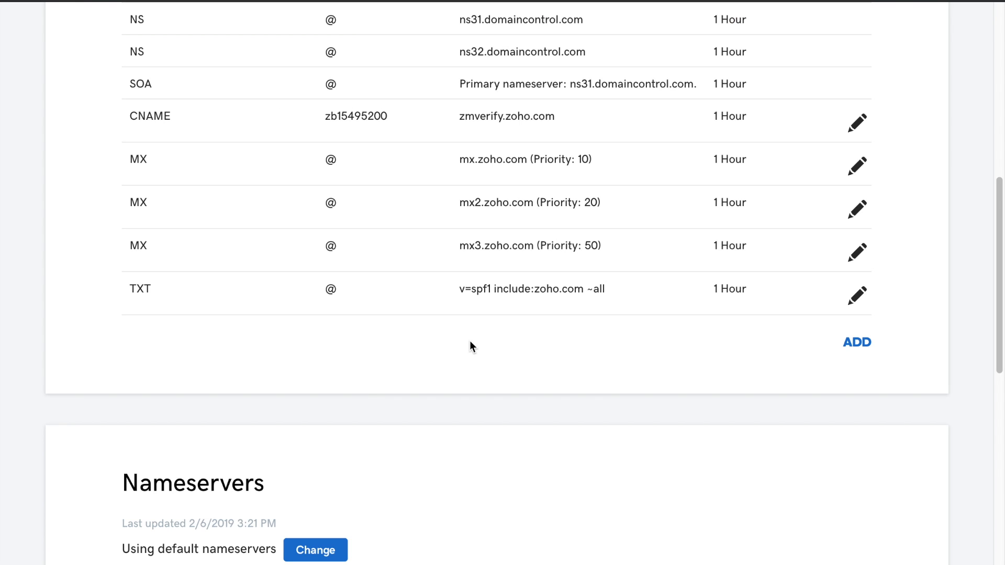
pyautogui.click(849, 350)
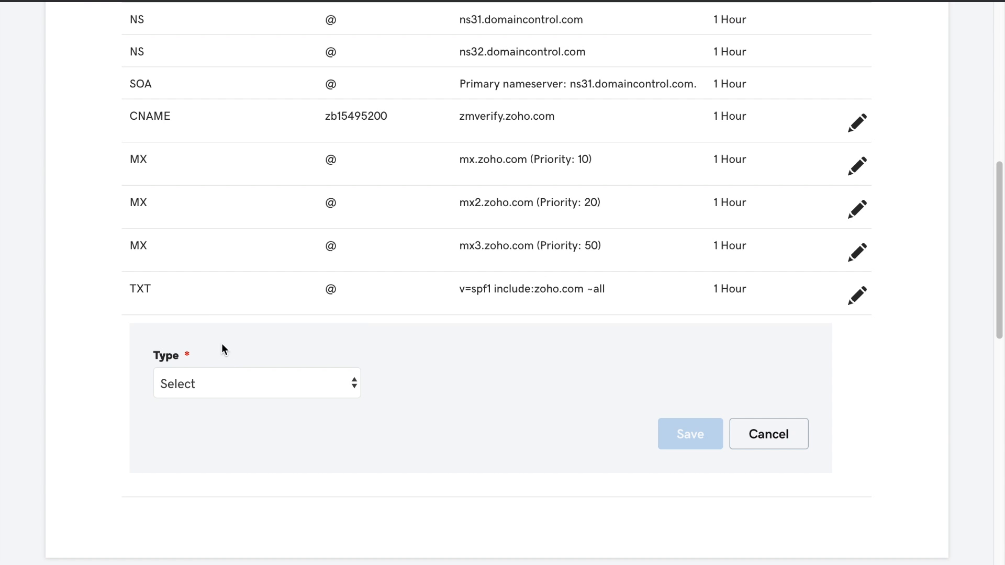
pyautogui.click(231, 382)
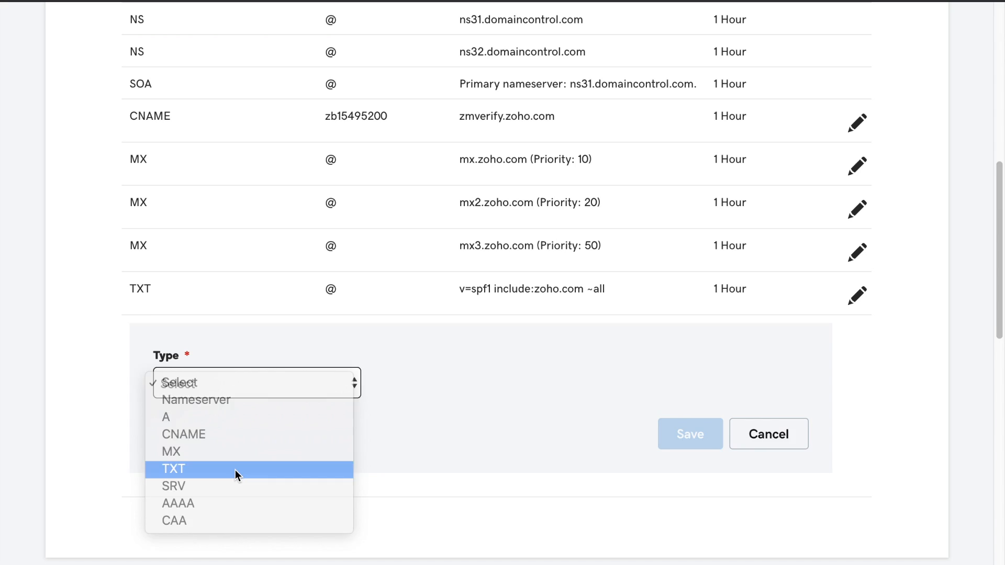
pyautogui.click(234, 470)
pyautogui.click(422, 388)
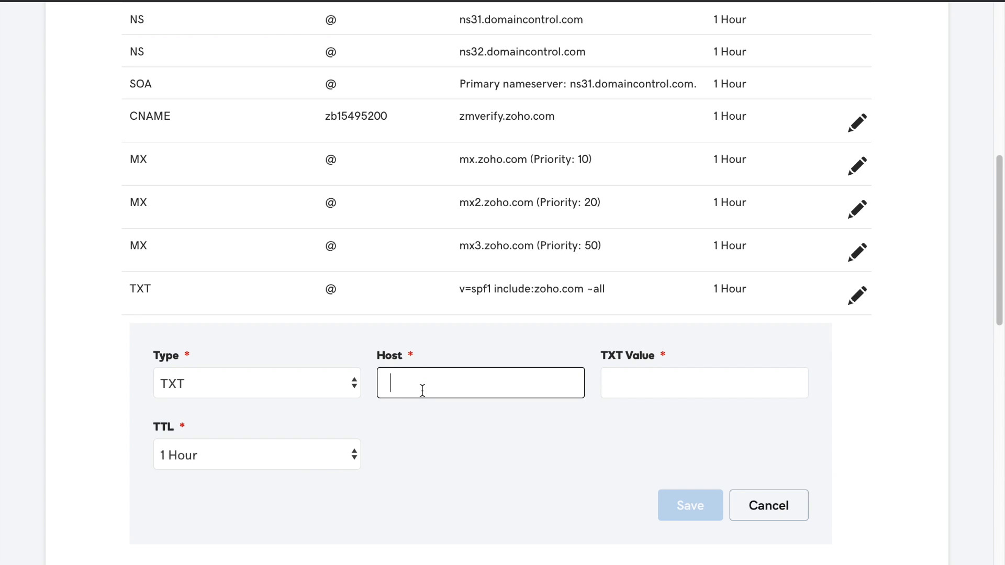
pyautogui.hotkey('ctrl', 'v')
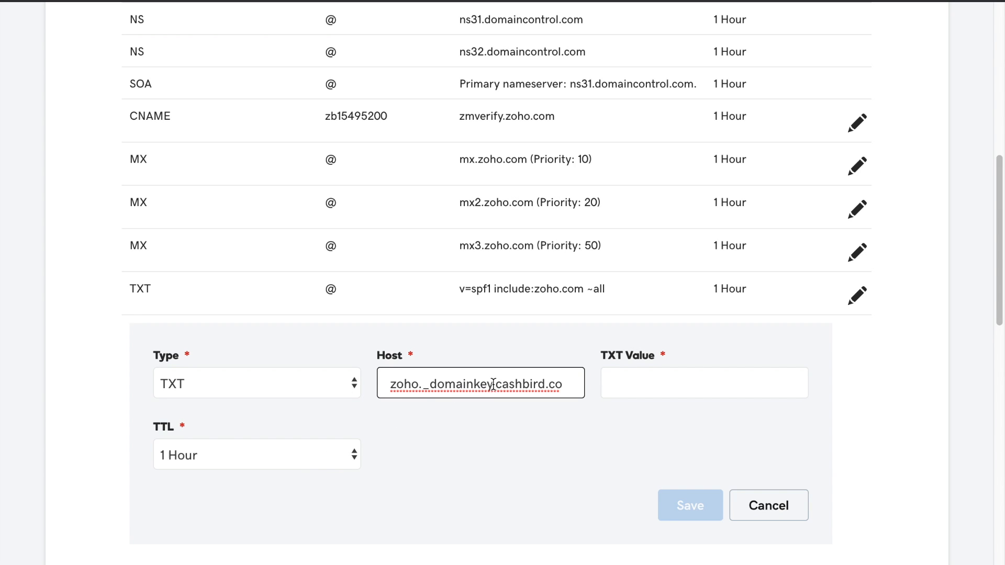
pyautogui.moveTo(491, 386); pyautogui.dragTo(613, 395)
pyautogui.press('BackSpace')
pyautogui.click(476, 410)
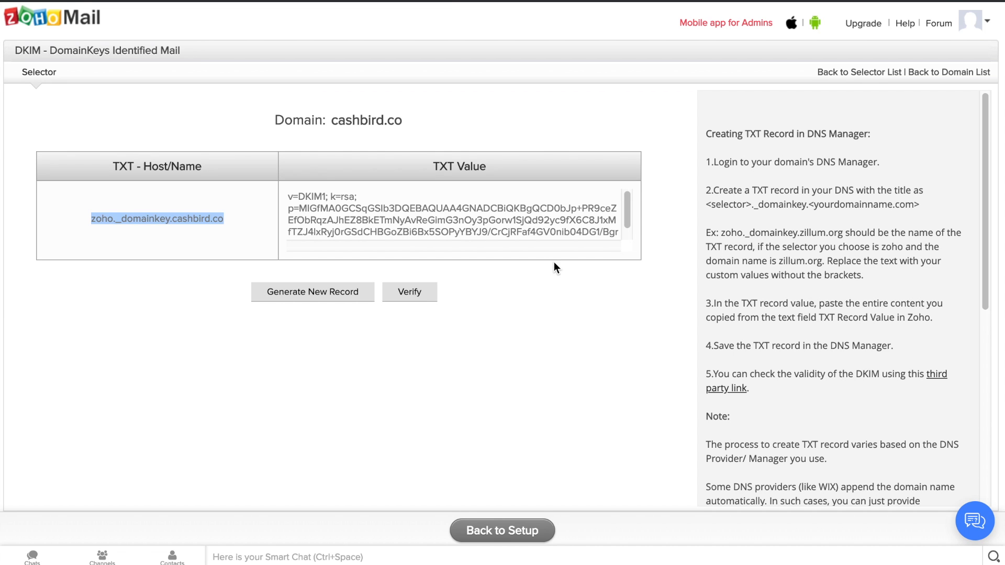
# - Paste Zoho's DKIM key as the TXT value, save the record, and return to Zoho
pyautogui.moveTo(287, 194); pyautogui.dragTo(414, 281)
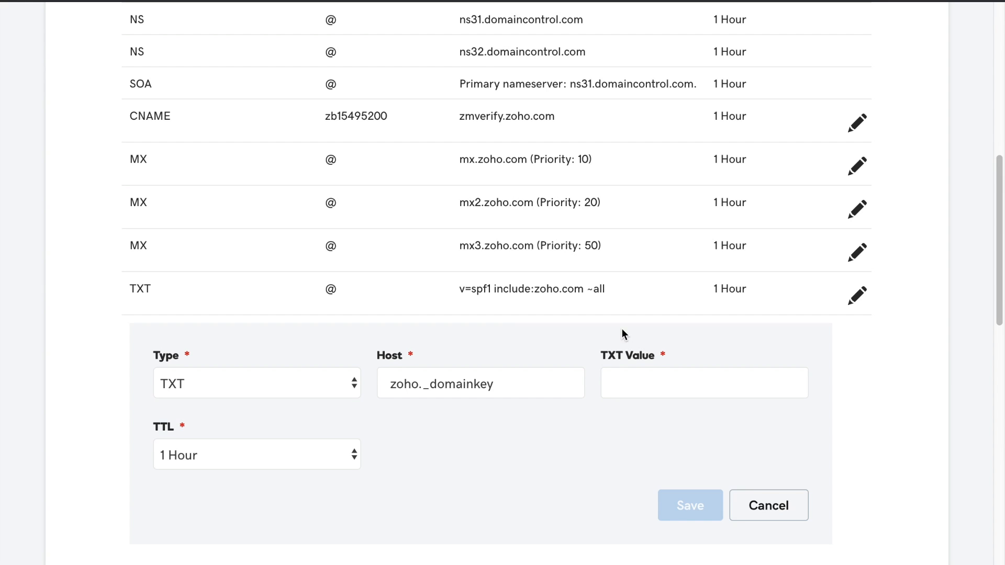
pyautogui.click(647, 400)
pyautogui.click(641, 379)
pyautogui.hotkey('ctrl', 'v')
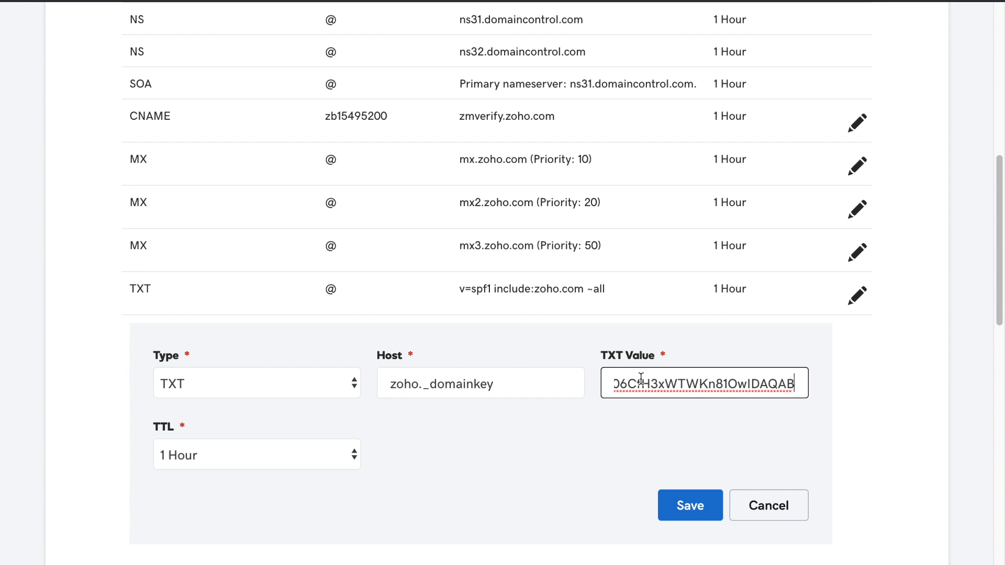
pyautogui.scroll(-3, 598, 473)
pyautogui.click(689, 325)
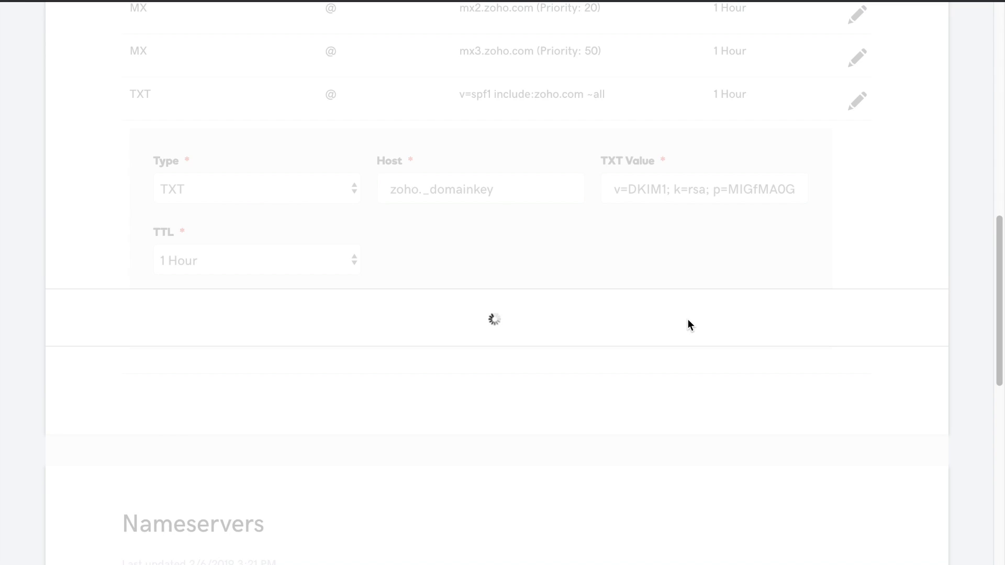
pyautogui.scroll(3, 689, 324)
pyautogui.scroll(1, 687, 319)
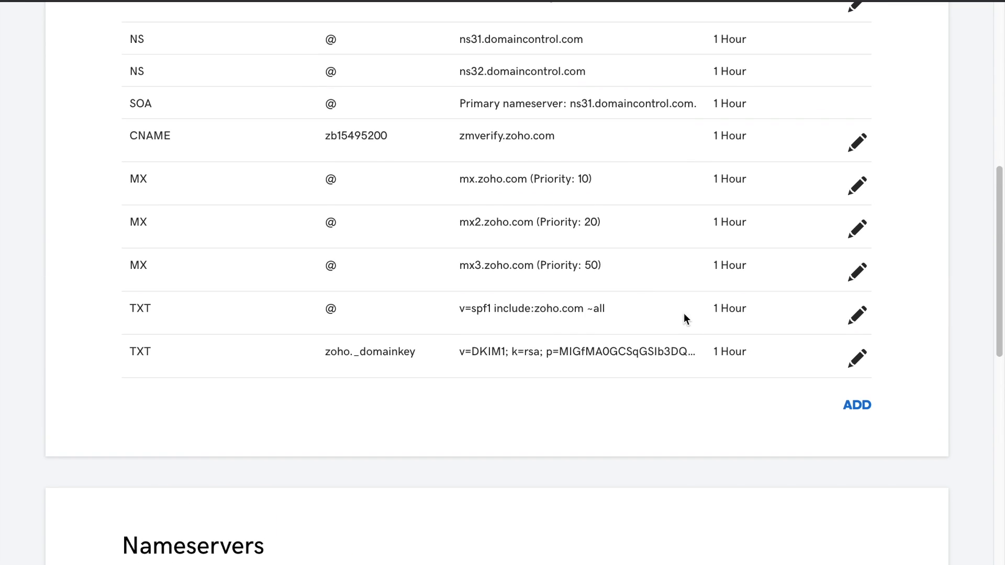
pyautogui.click(448, 1)
pyautogui.click(450, 352)
# - Attempt DKIM verification, dismiss the record-not-found error, and go back to Domain Setup
pyautogui.click(416, 300)
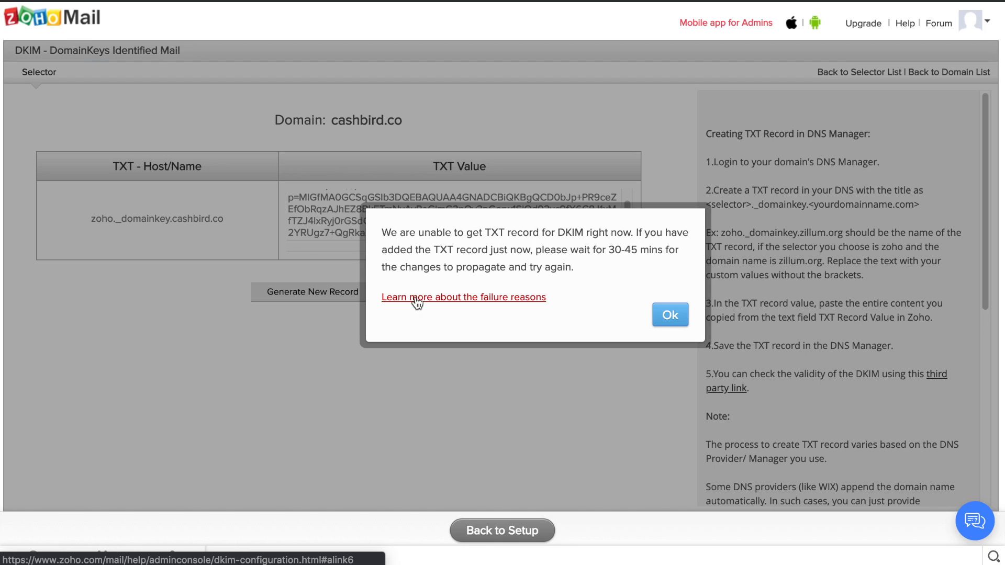
pyautogui.click(672, 316)
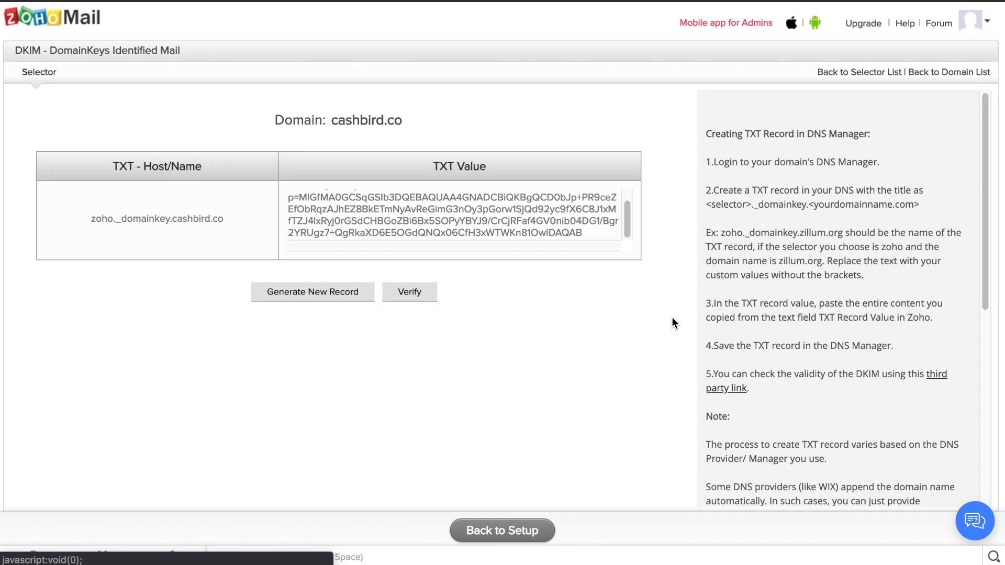
pyautogui.click(519, 532)
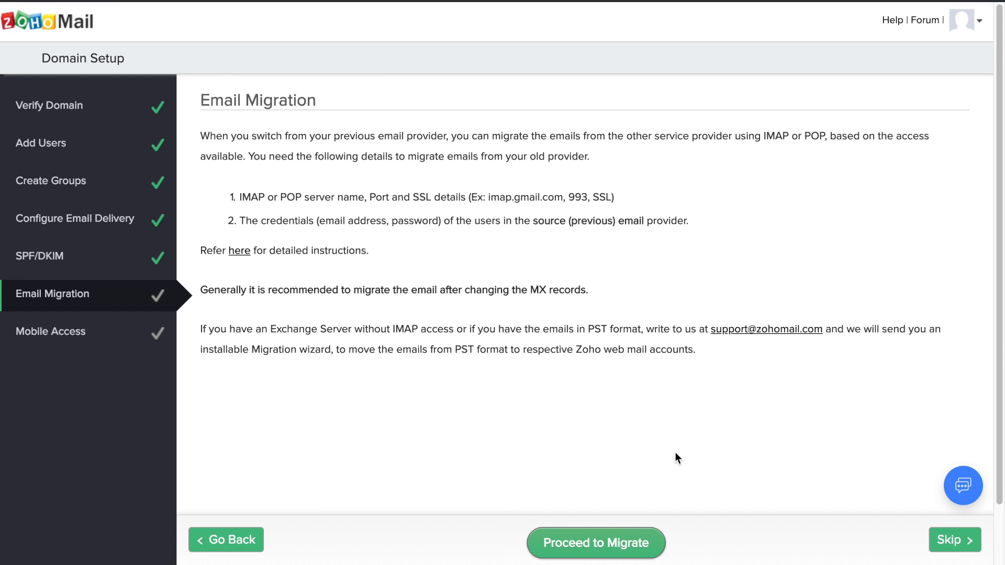
# - Skip the Email Migration and Mobile Access steps to finish the basic domain setup
pyautogui.click(959, 542)
pyautogui.scroll(-1, 754, 430)
pyautogui.scroll(-3, 754, 427)
pyautogui.scroll(3, 754, 427)
pyautogui.scroll(-4, 360, 296)
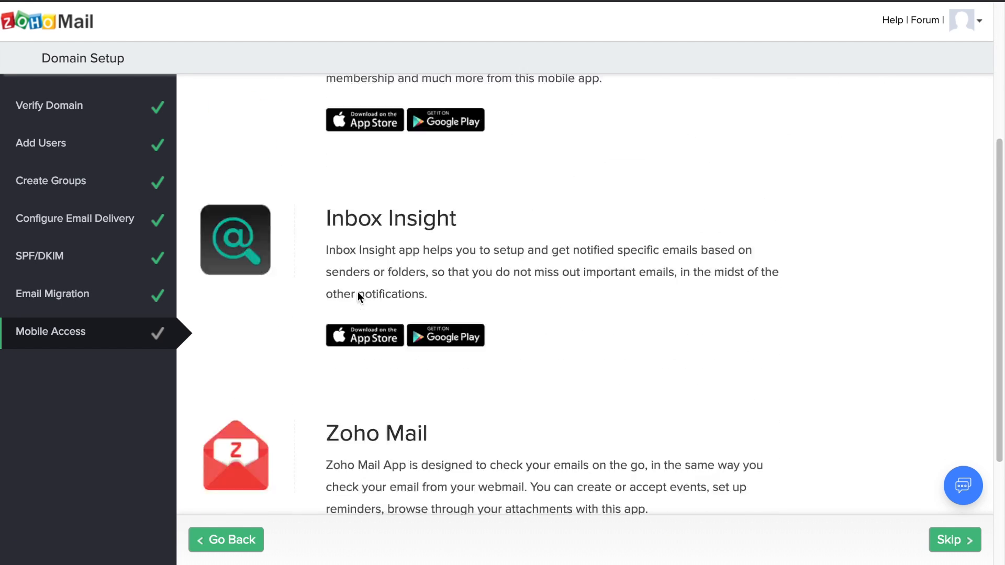
pyautogui.scroll(5, 374, 356)
pyautogui.scroll(1, 374, 356)
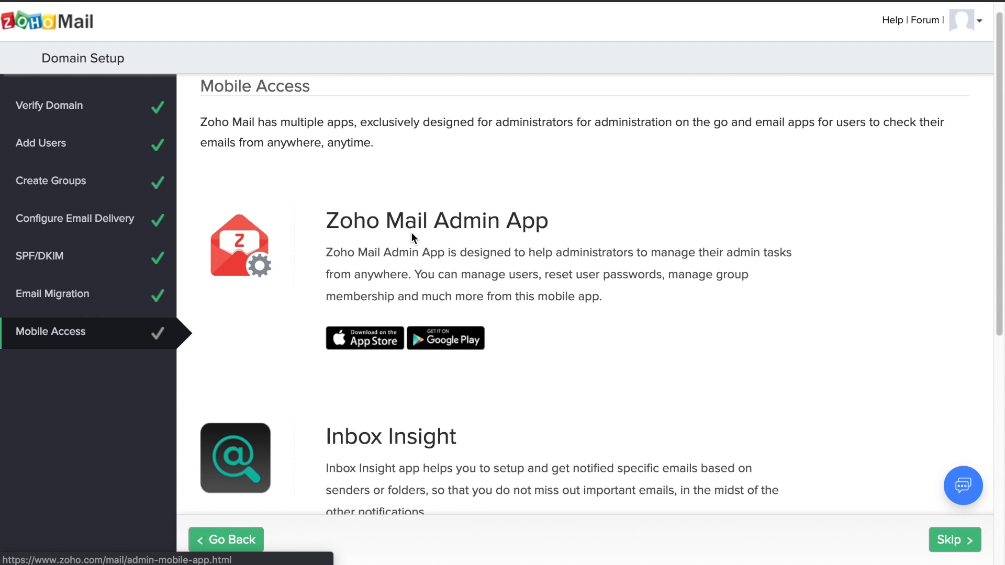
pyautogui.scroll(-6, 513, 286)
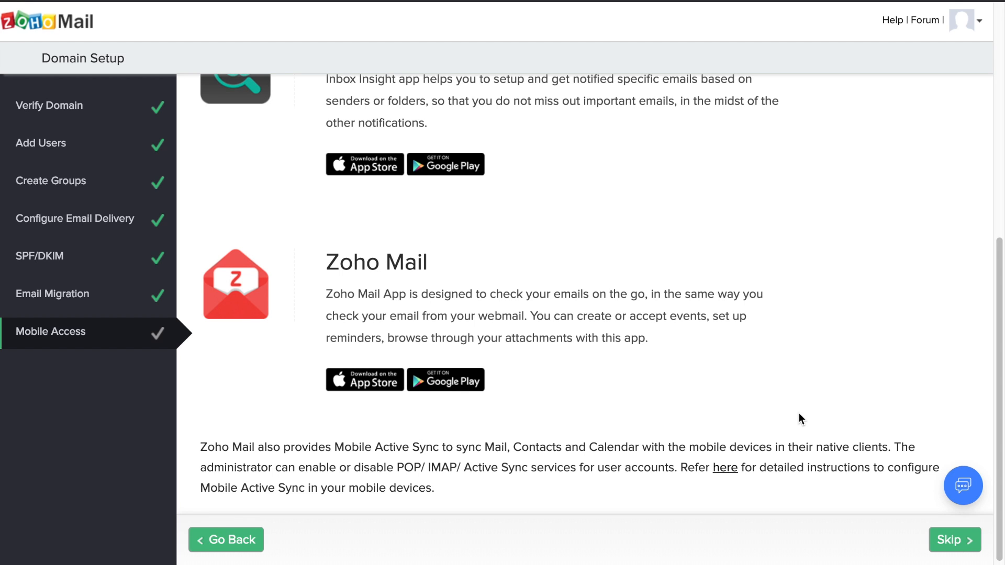
pyautogui.scroll(5, 401, 237)
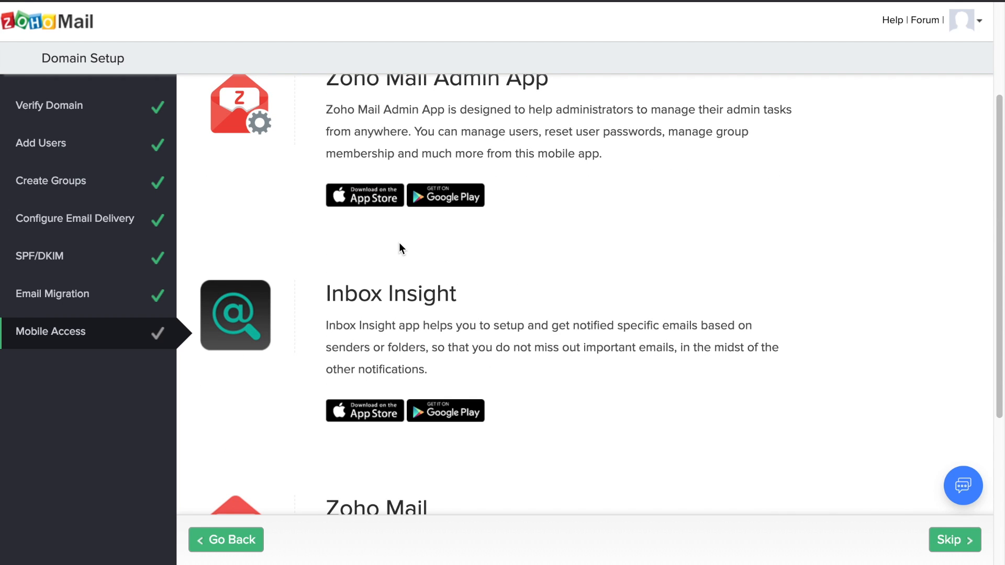
pyautogui.scroll(-5, 585, 293)
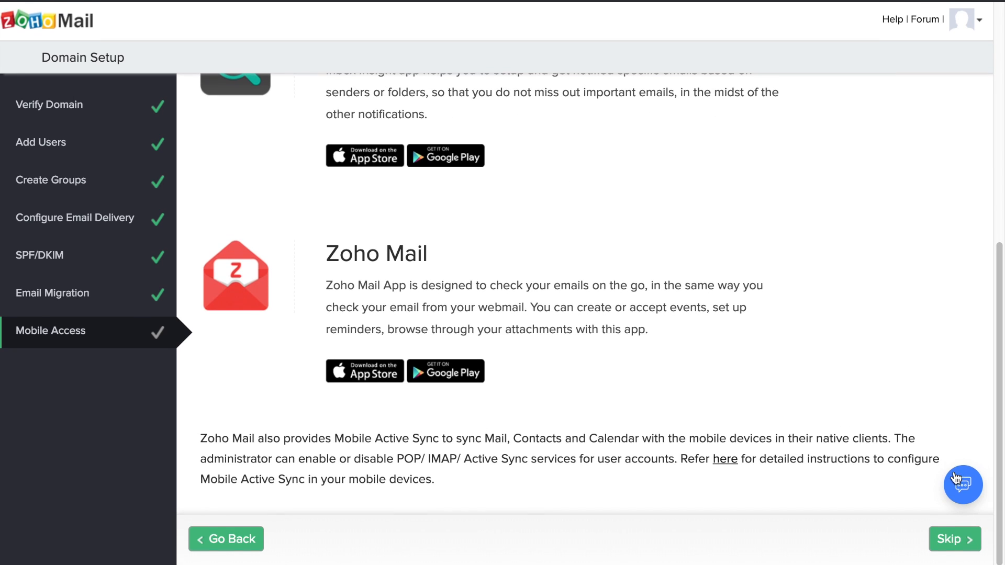
pyautogui.click(961, 547)
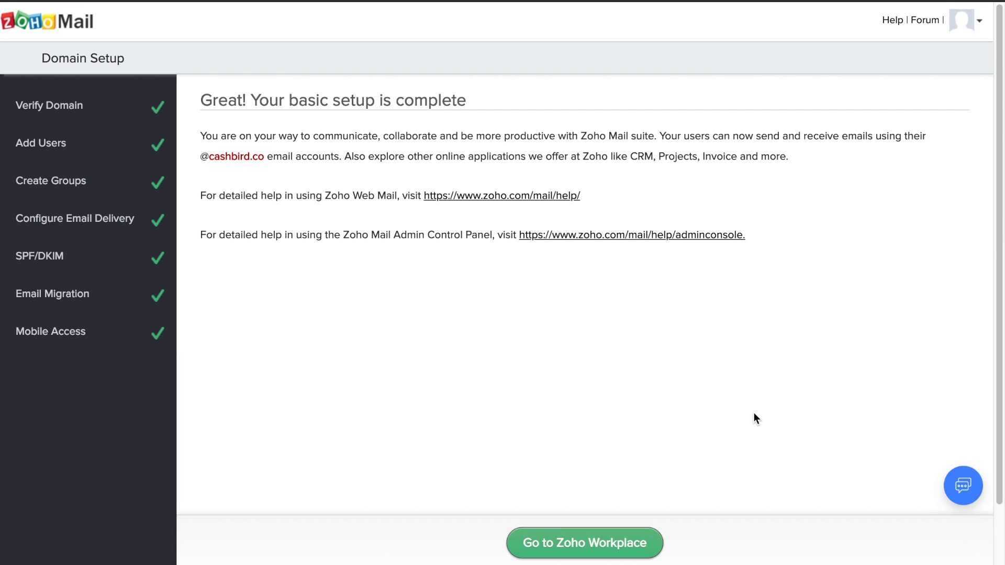
# - Verify the SPF record for cashbird.co in the Control Panel, then open its DKIM configuration
pyautogui.click(593, 543)
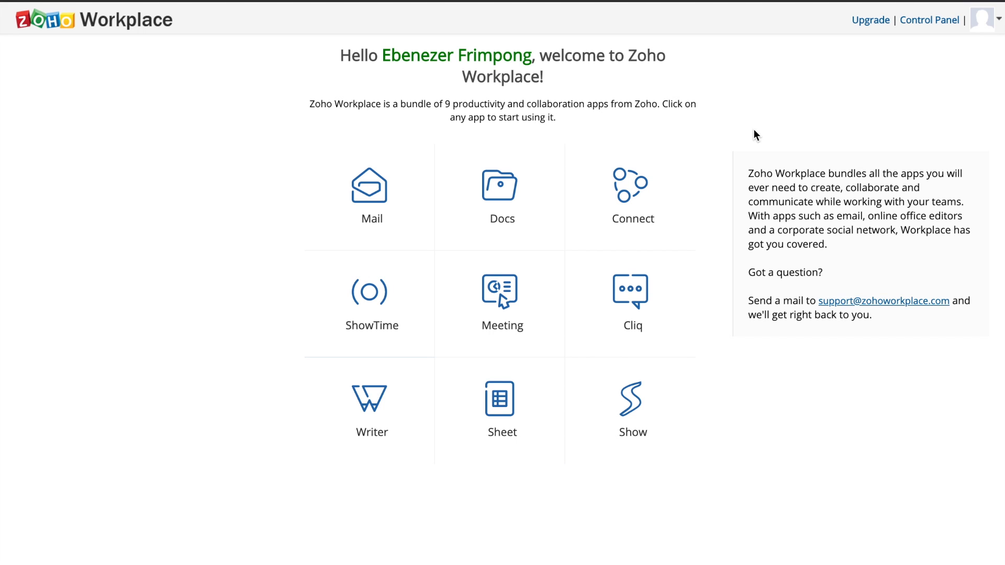
pyautogui.click(927, 23)
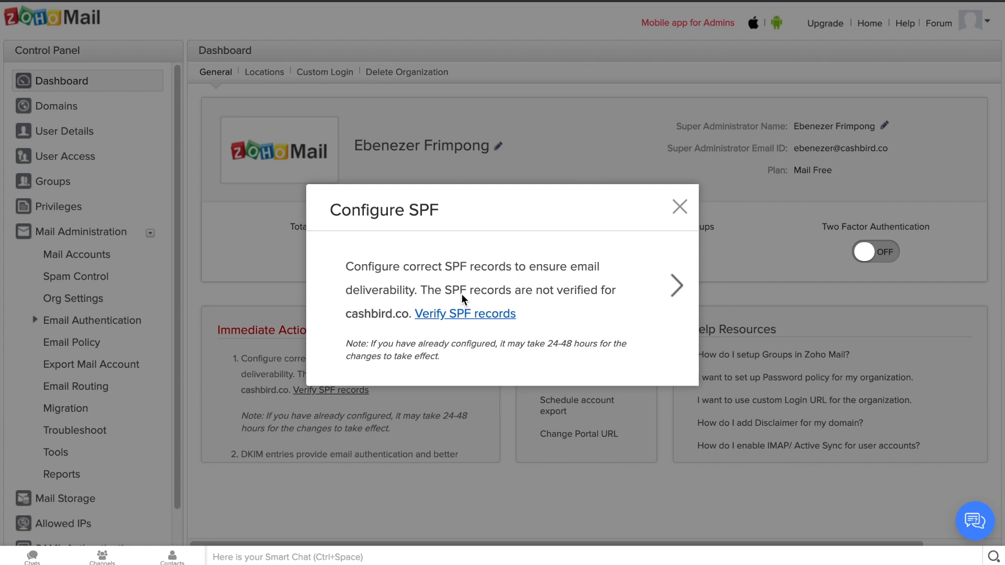
pyautogui.click(458, 314)
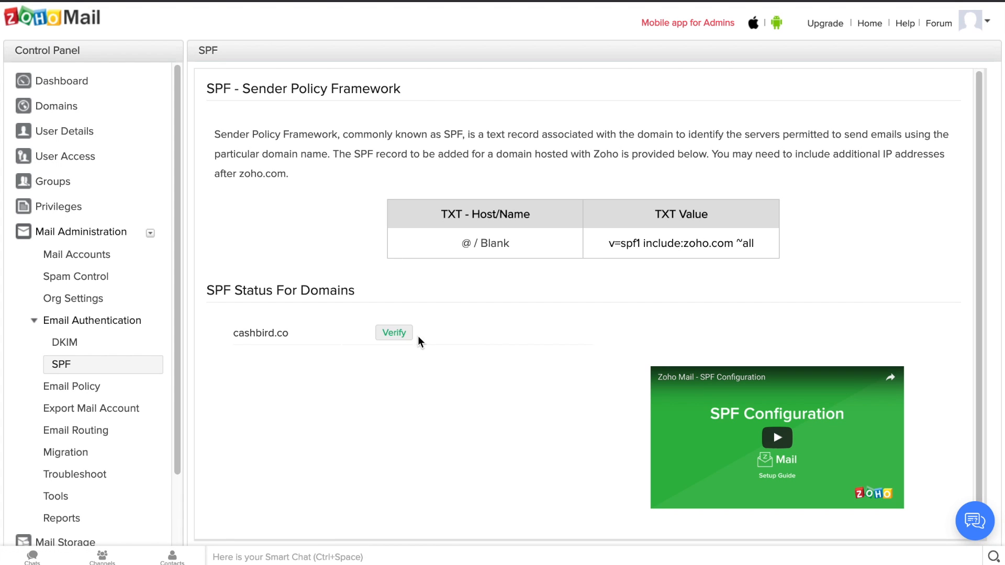
pyautogui.click(396, 335)
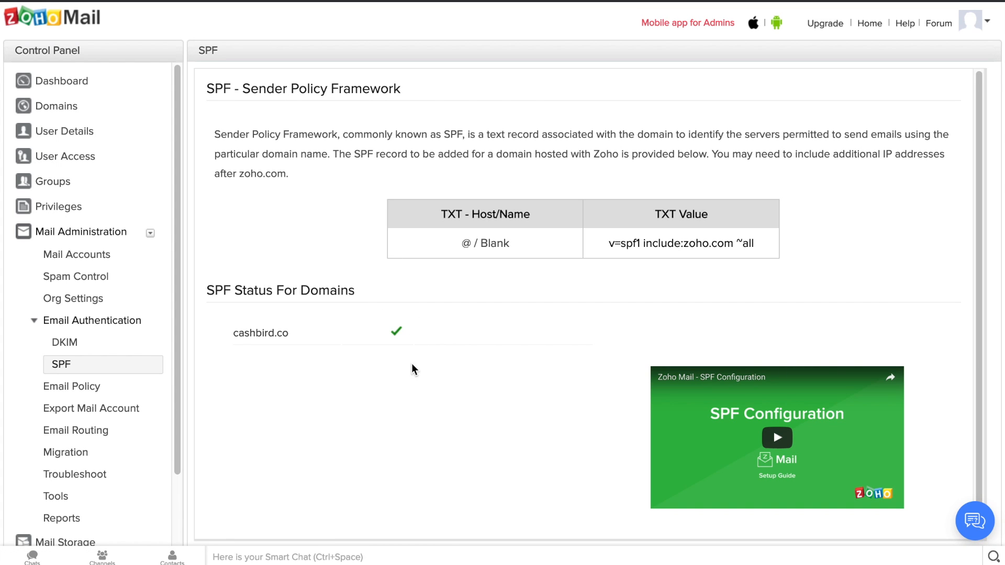
pyautogui.click(85, 78)
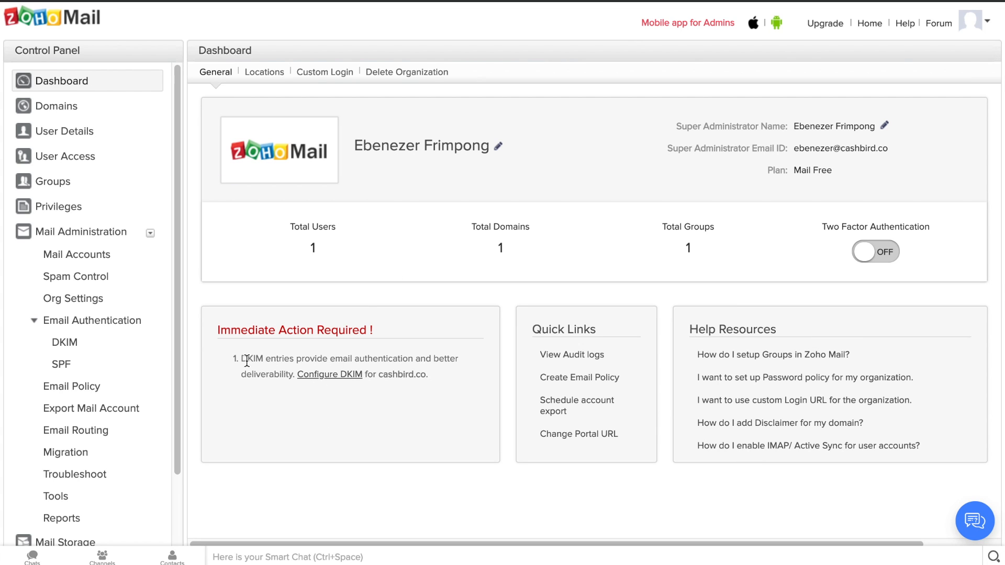
pyautogui.click(338, 375)
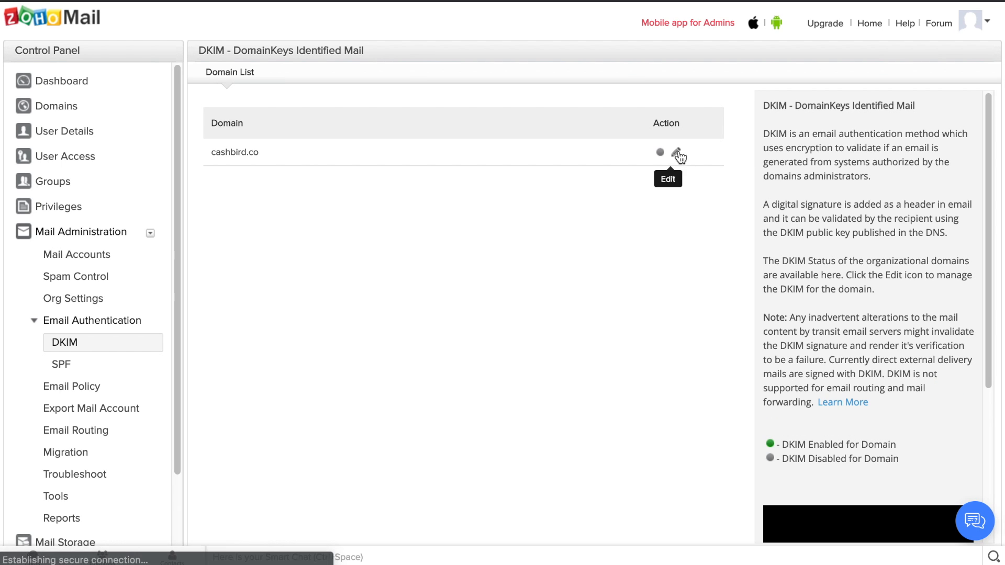
pyautogui.click(677, 155)
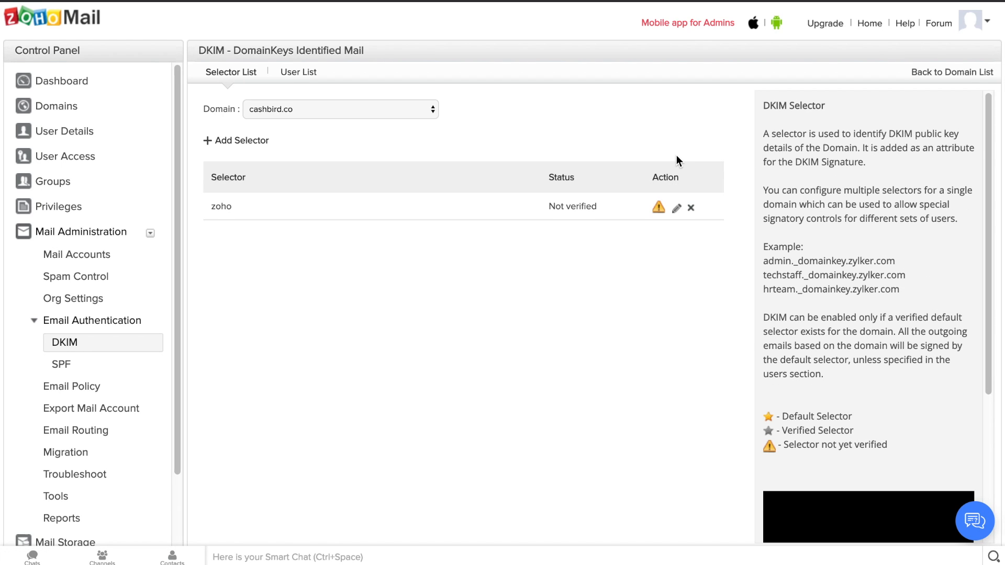
pyautogui.click(659, 209)
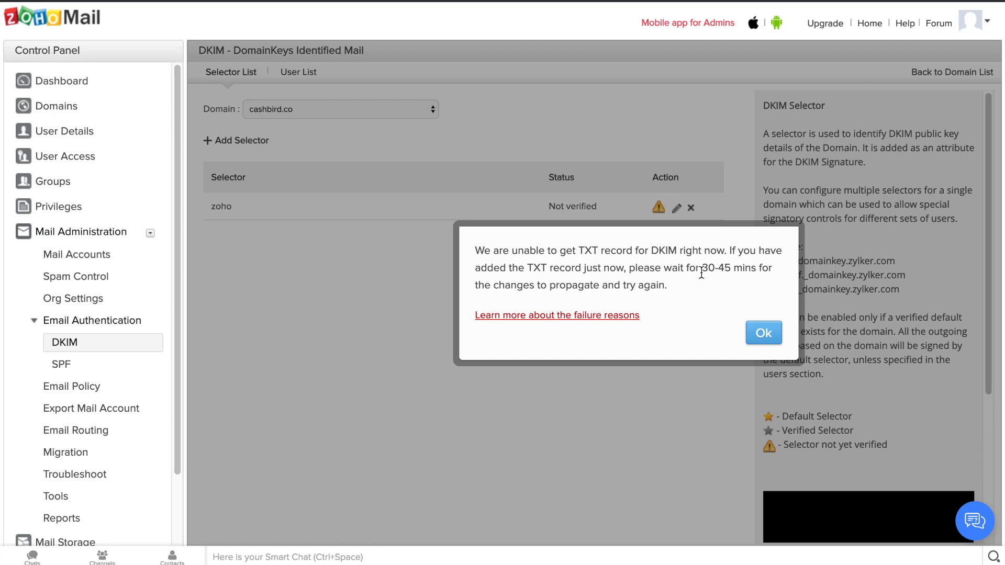
pyautogui.click(764, 333)
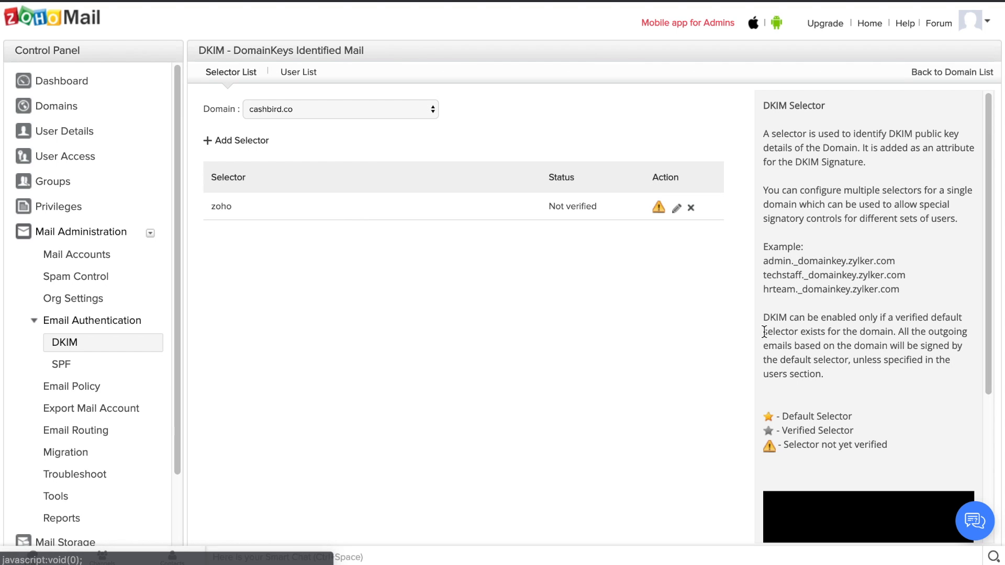
pyautogui.click(55, 83)
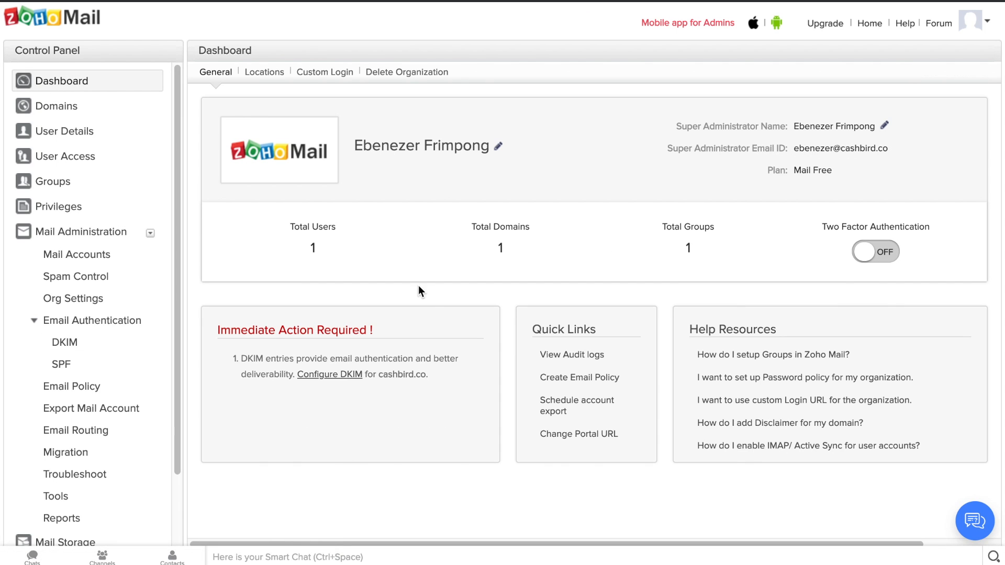